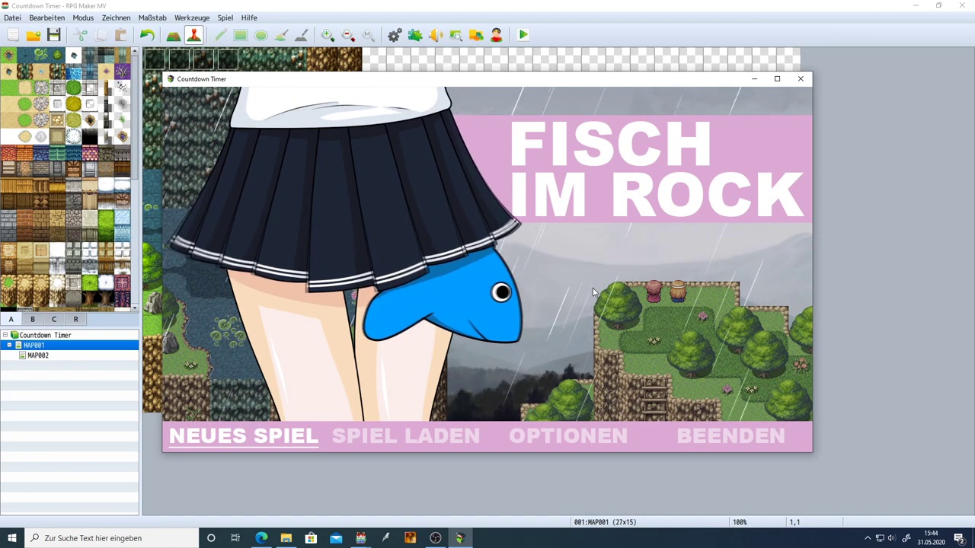
Cycle through the title menu entries NEUES SPIEL, SPIEL LADEN, OPTIONEN and BEENDEN in the running test game
key("Right")
key("Right")
key("Right")
key("Right")
key("Right")
key("Right")
key("Right")
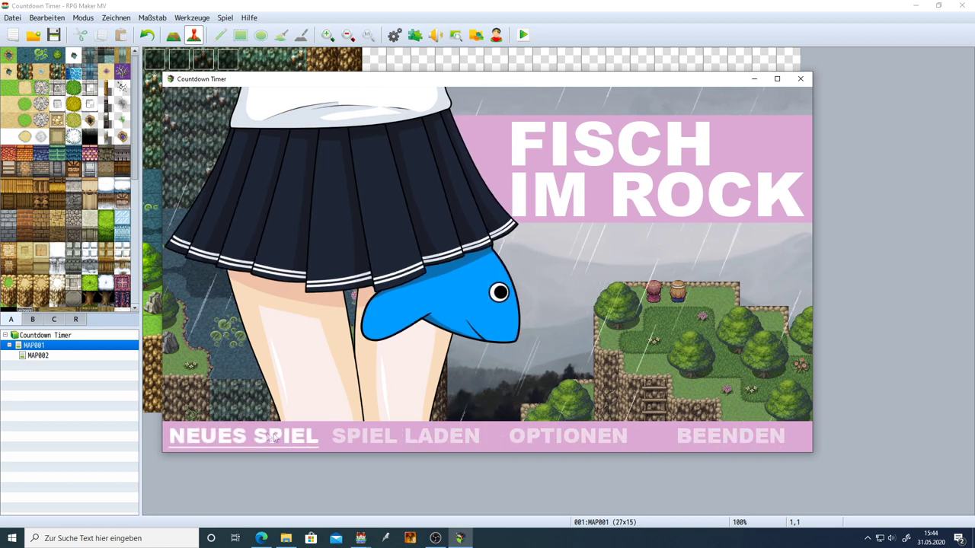
key("Right")
key("Right")
key("Right")
key("Right")
key("Right")
key("Right")
key("Right")
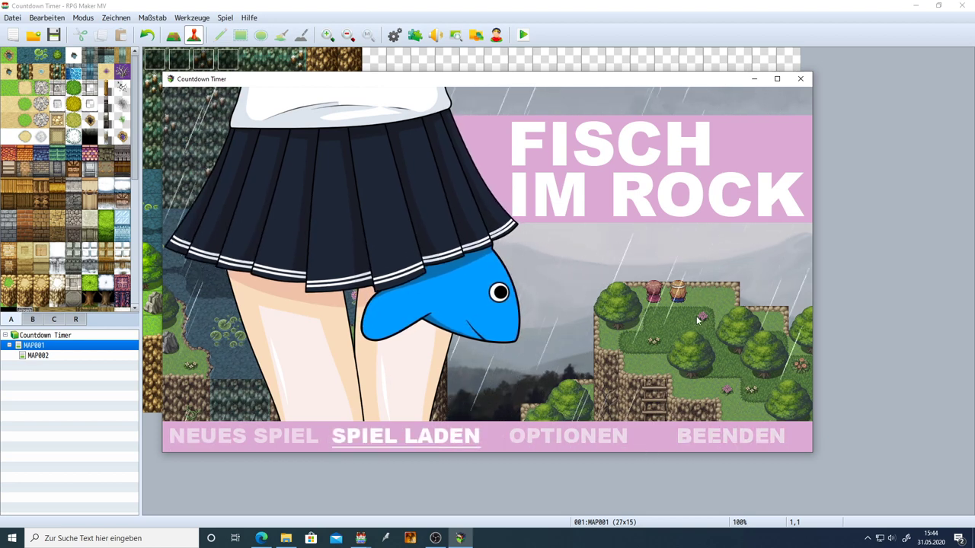
key("Right")
key("Right")
key("Right")
key("Right")
Open two of the title menu's entries one after the other, returning to the title menu from each
key("Return")
key("Escape")
key("Left")
key("Return")
key("Escape")
Start a new game with NEUES SPIEL and walk the party a few steps west on the world map
key("Left")
key("Right")
key("Right")
key("Right")
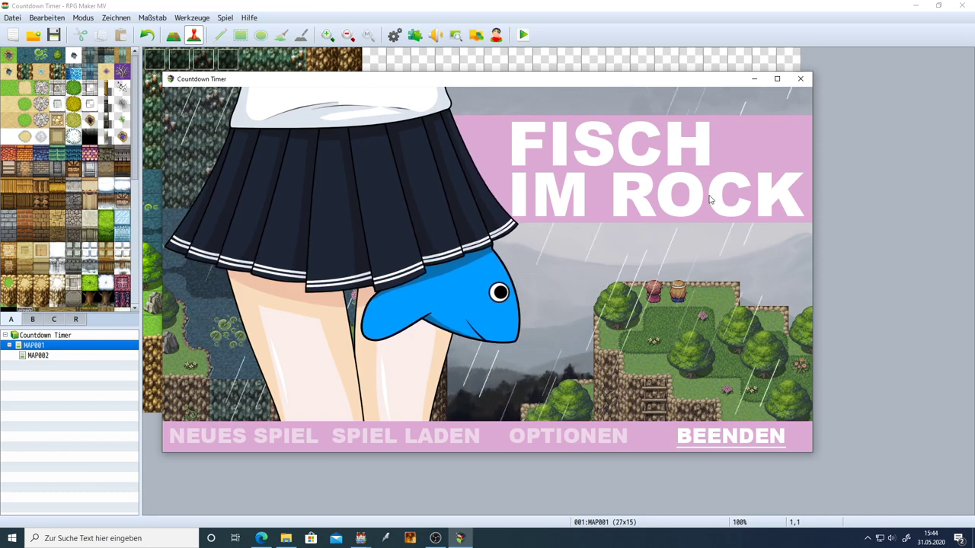
key("Right")
key("Return")
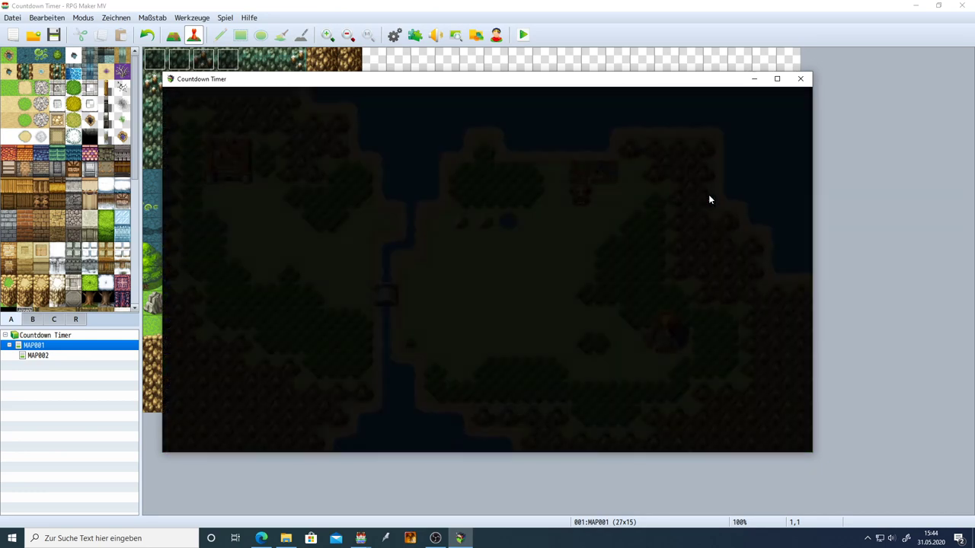
key("Left")
key("Left")
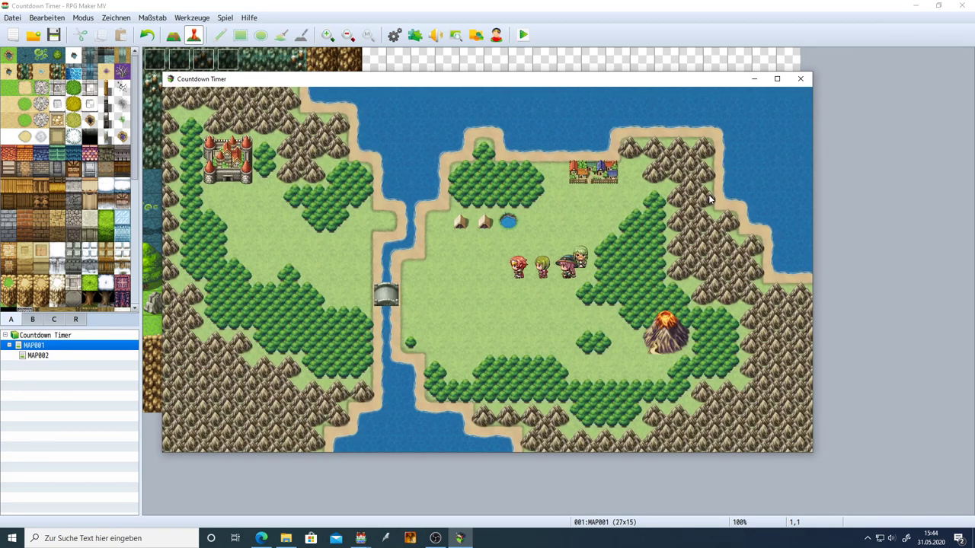
End the running game with Zum Titel and continue past the start screen to the title menu
key("Escape")
key("Up")
key("Return")
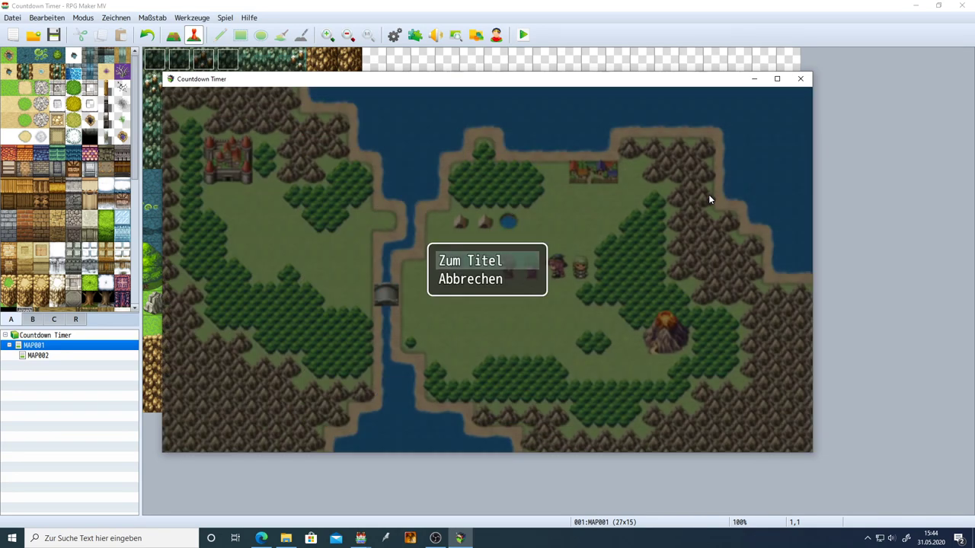
key("Return")
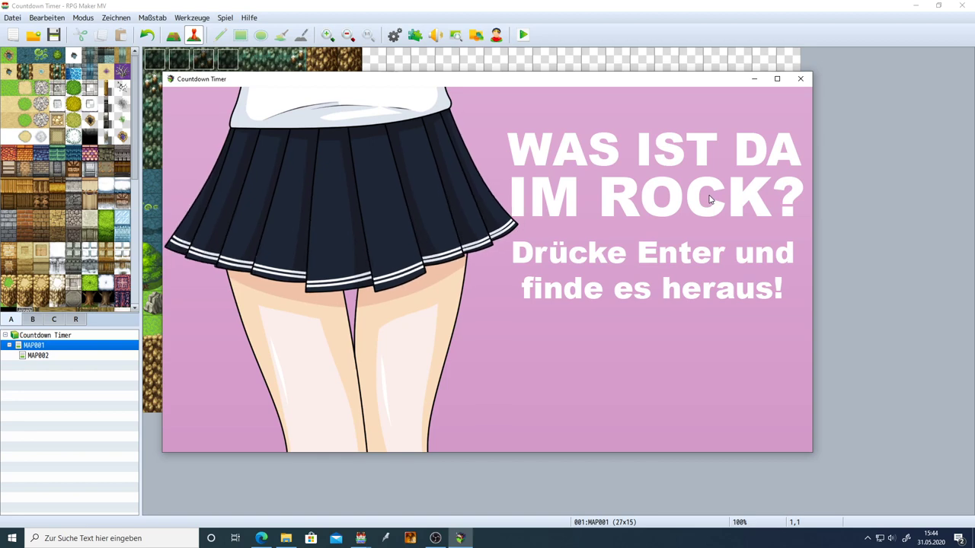
key("Return")
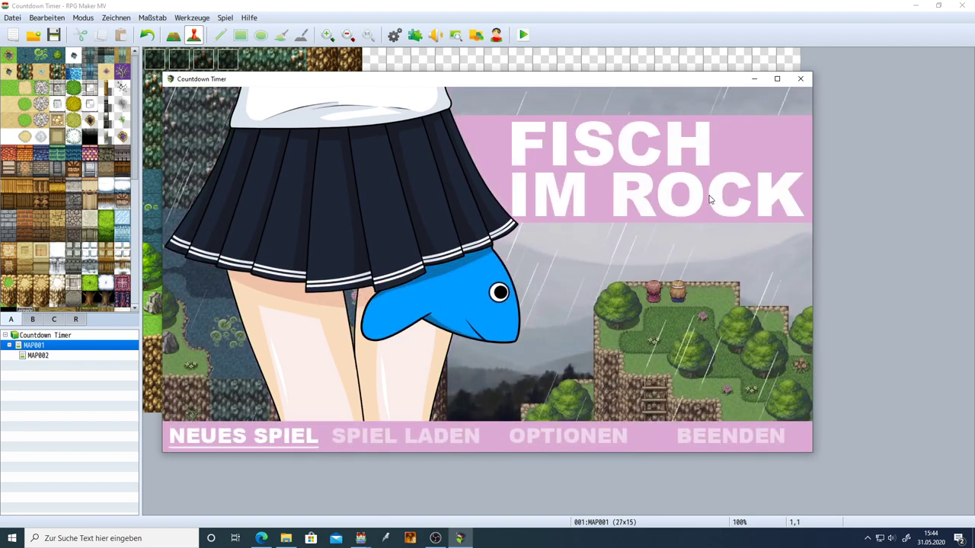
Quit the test game with the title menu's BEENDEN entry
key("Right")
key("Right")
key("Right")
key("Return")
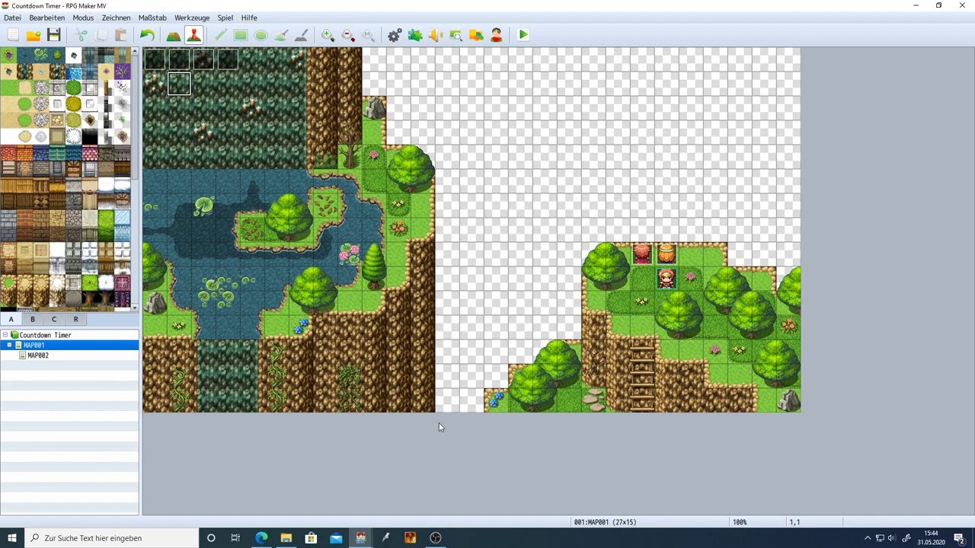
Switch to the desktop and extract the Fisch im Rock folder from the ZIP archive onto it
left_click(916, 6)
left_click_drag(468, 219, 564, 304)
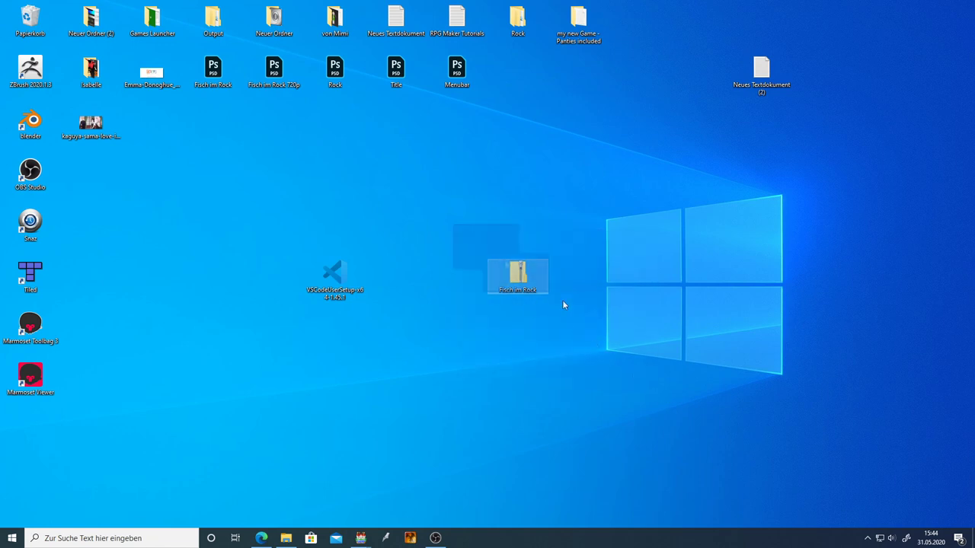
double_click(522, 278)
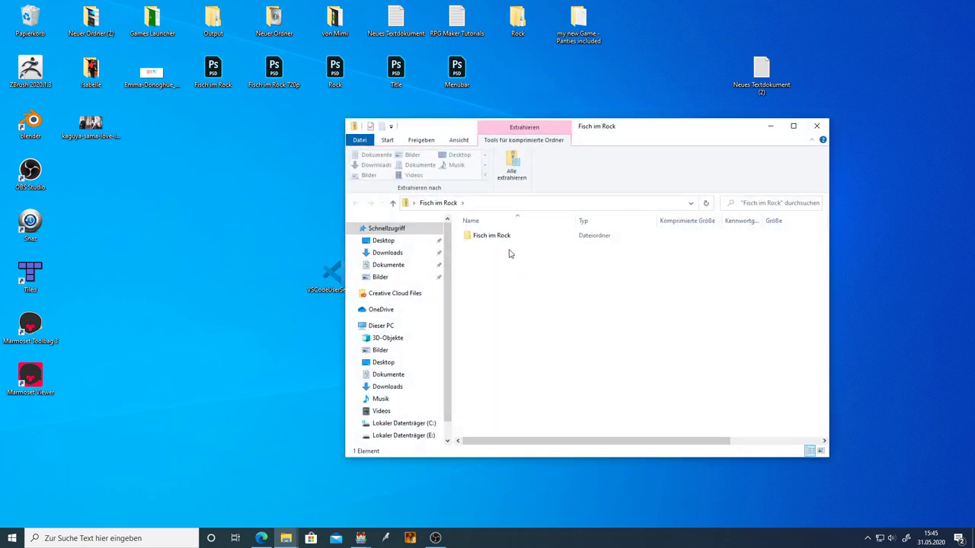
left_click(491, 237)
left_click_drag(491, 238, 246, 275)
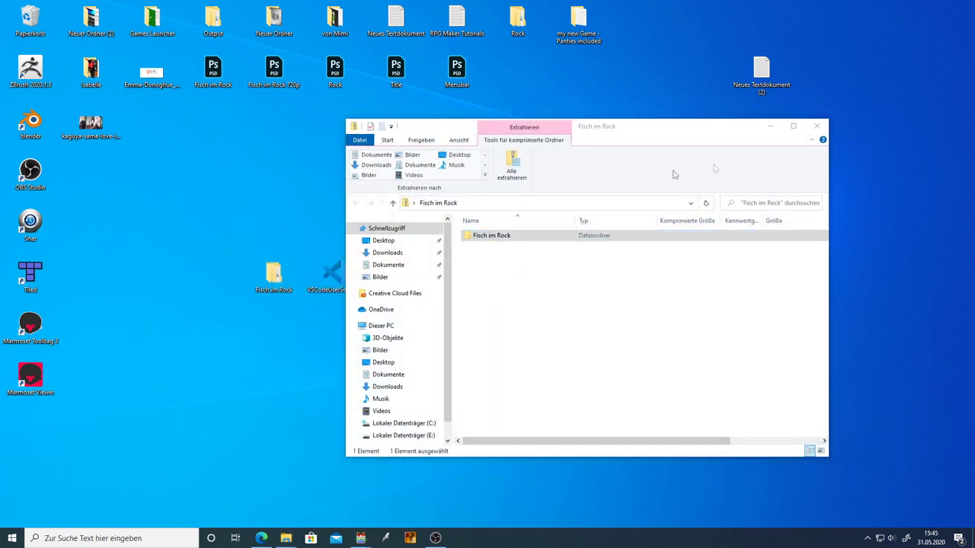
left_click(817, 125)
right_click(506, 281)
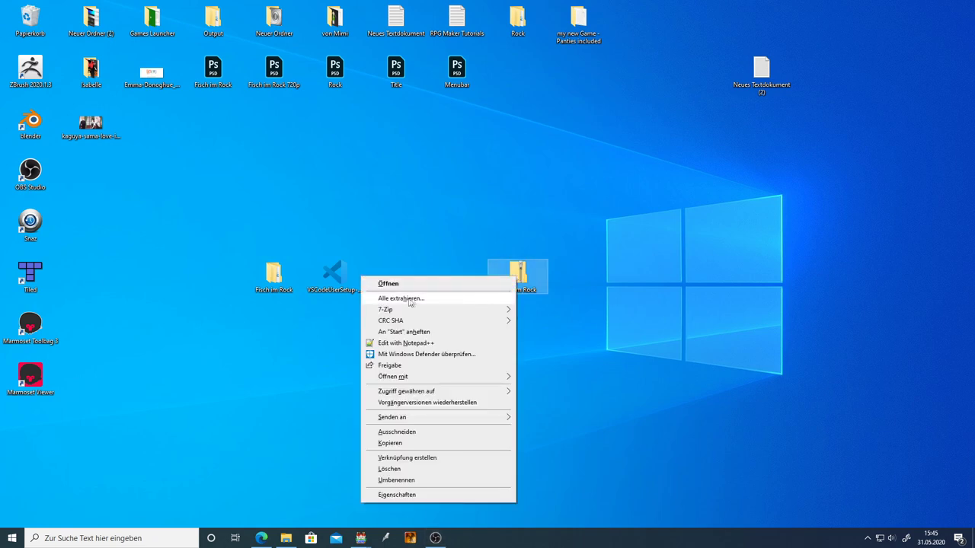
left_click(404, 230)
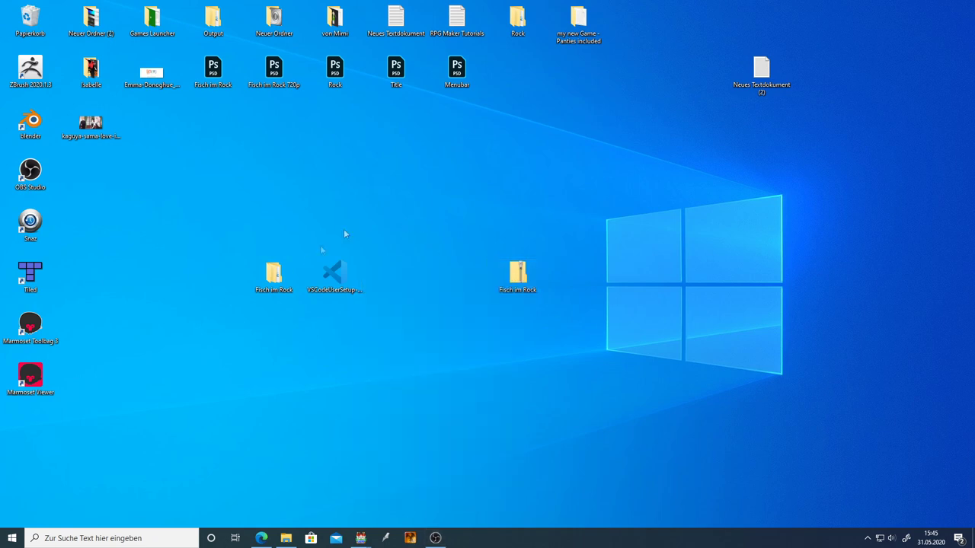
Open the extracted Fisch im Rock folder and point out its Grafiken, Maps and Plugins subfolders
double_click(276, 275)
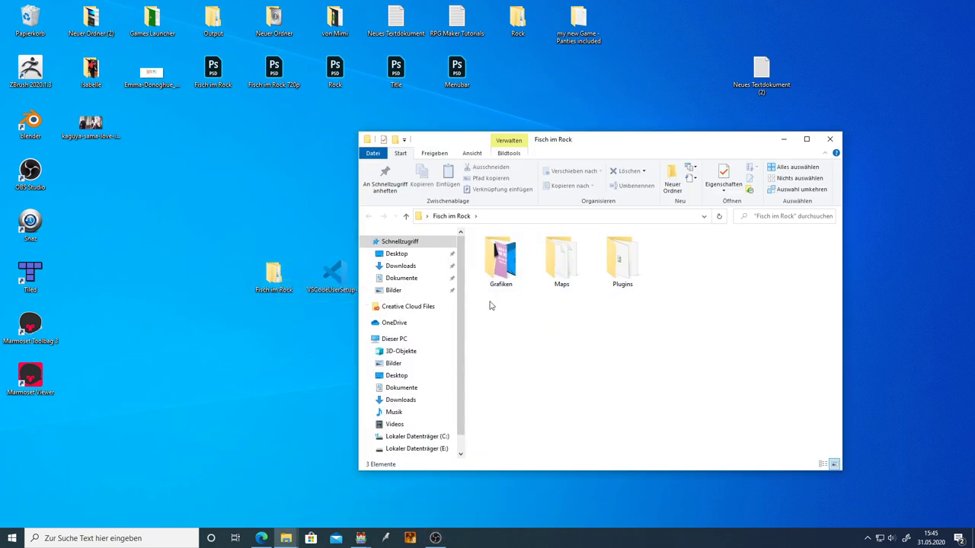
left_click(507, 263)
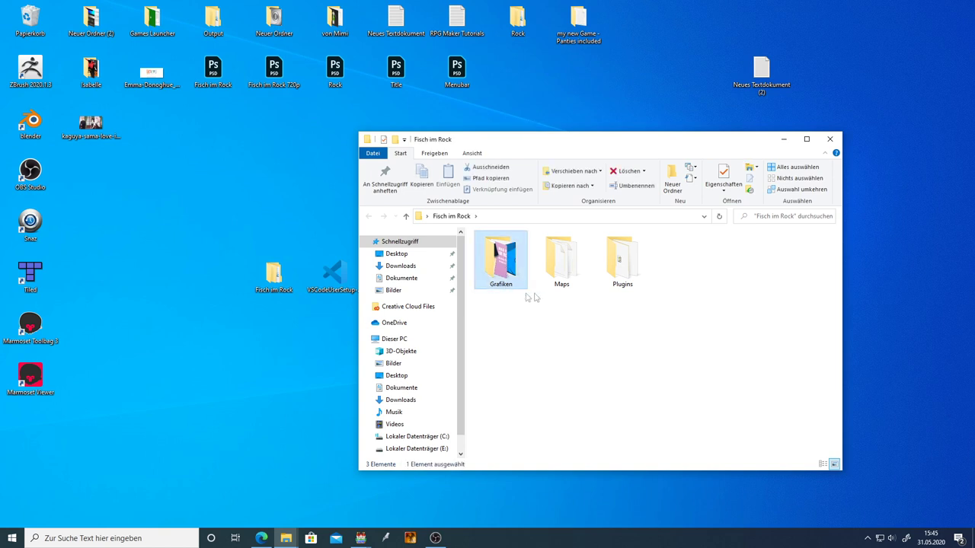
left_click(564, 270)
left_click(630, 271)
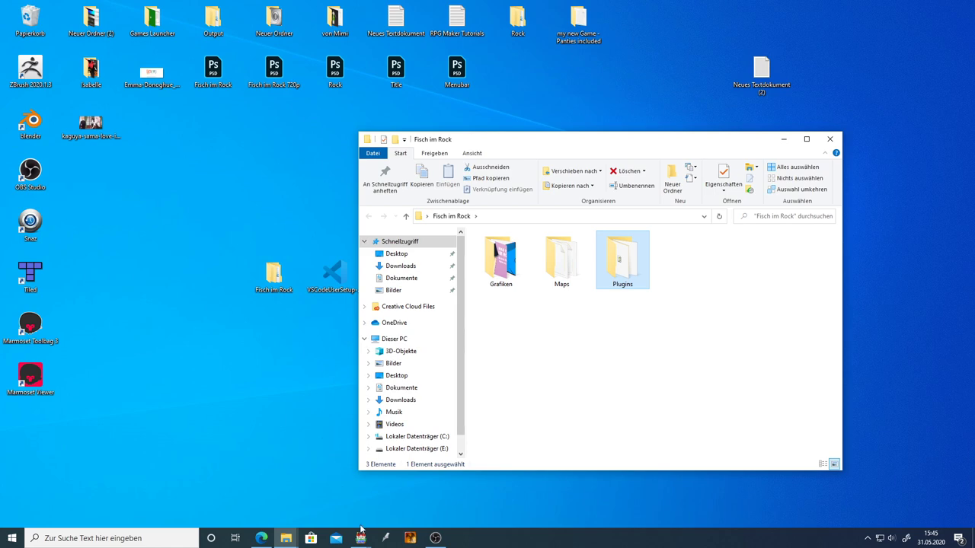
Switch to the Menu Tutorial project in RPG Maker MV and open the resource manager's file import for img/pictures
mouse_move(361, 533)
left_click(407, 487)
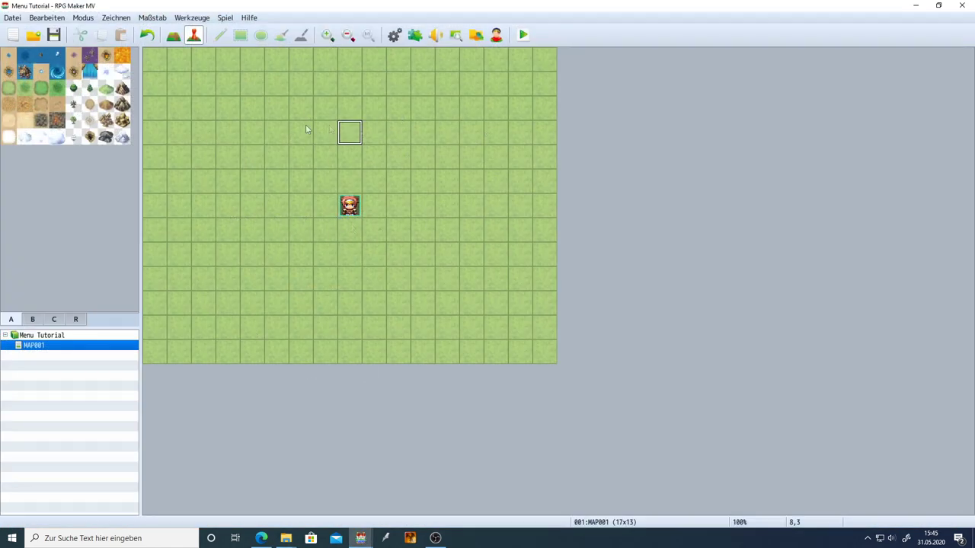
left_click(475, 36)
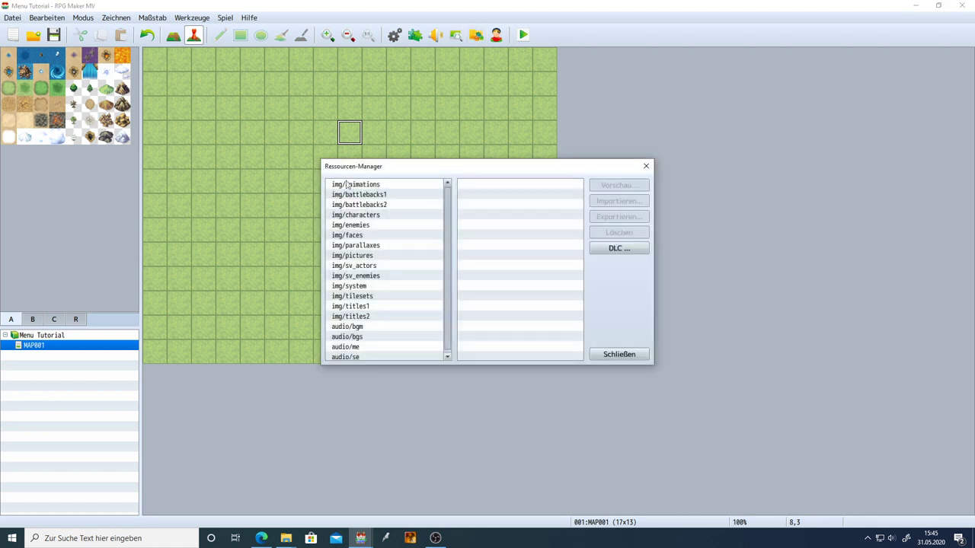
scroll(398, 301, "down", 1)
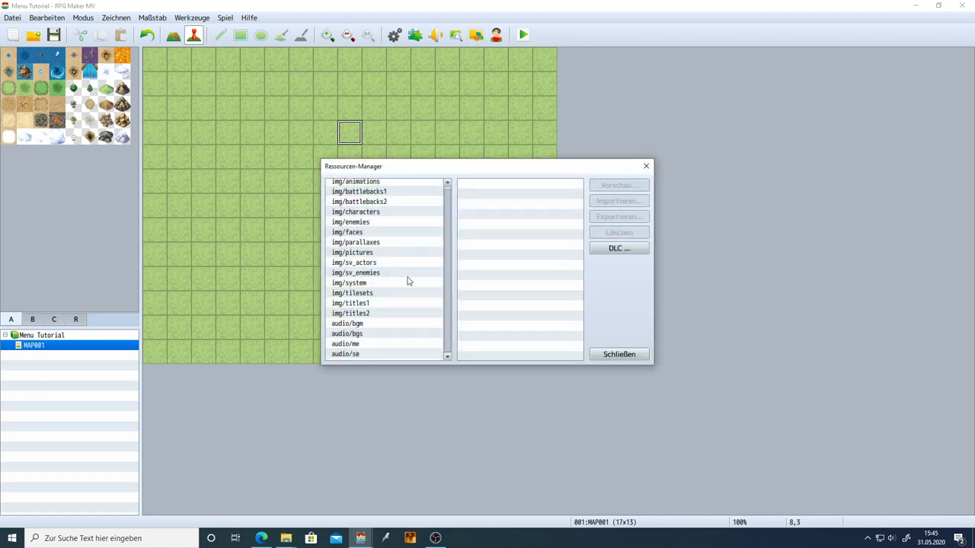
left_click(353, 255)
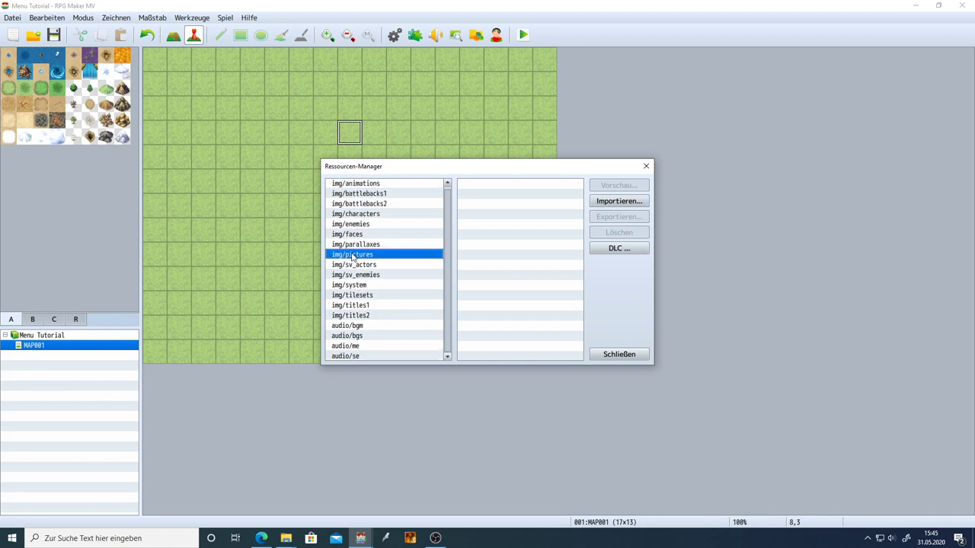
left_click(614, 203)
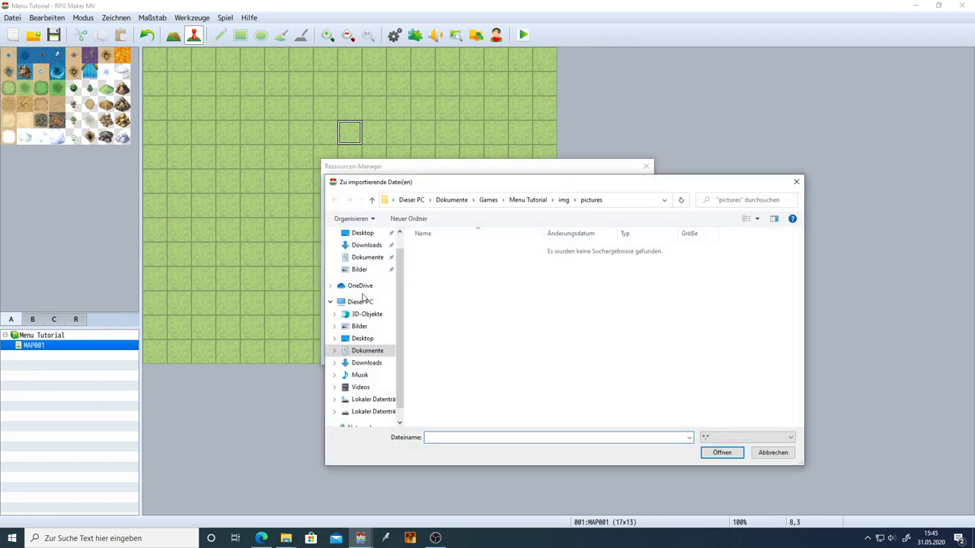
Import all files from the desktop's Fisch im Rock > Grafiken folder into img/pictures and close the resource manager
left_click(362, 338)
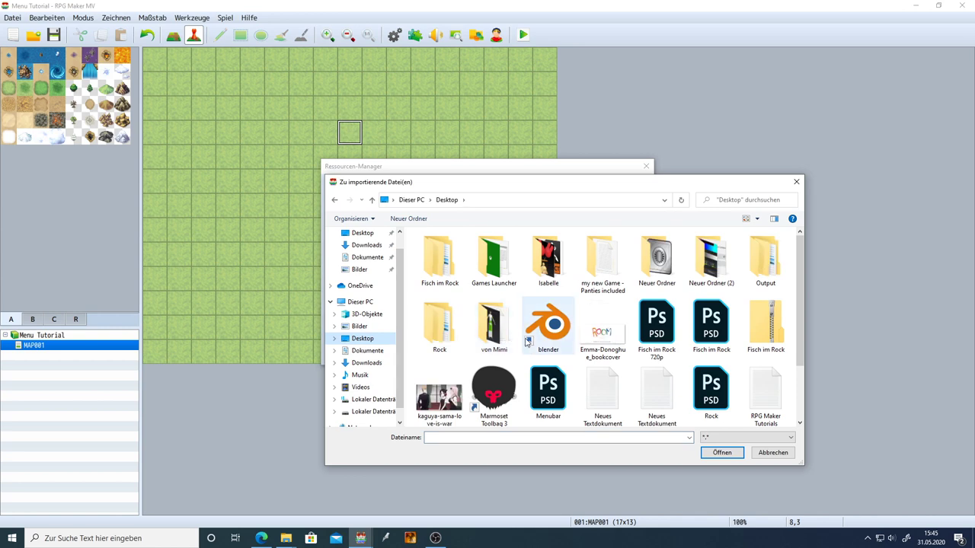
scroll(518, 328, "down", 1)
scroll(512, 313, "up", 1)
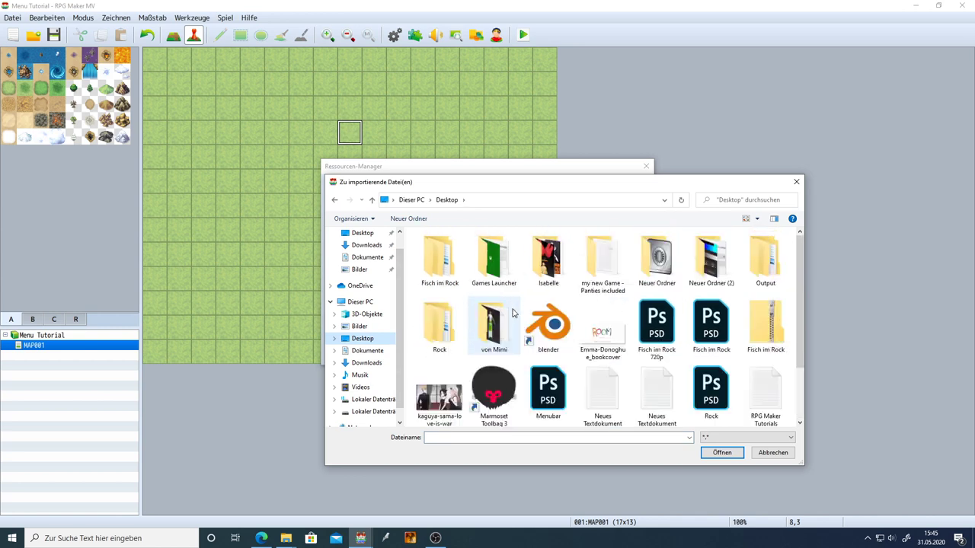
double_click(449, 267)
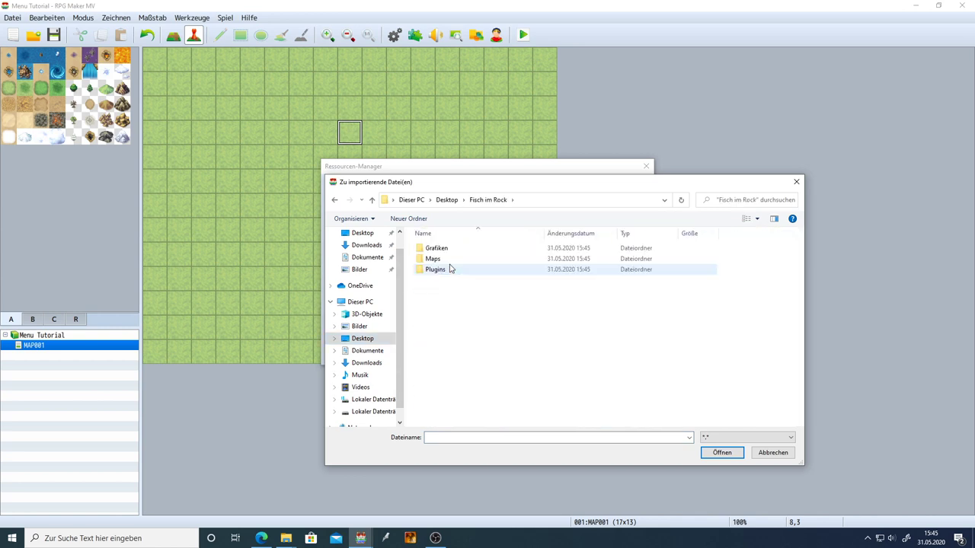
double_click(440, 249)
left_click_drag(775, 418, 411, 232)
left_click(721, 453)
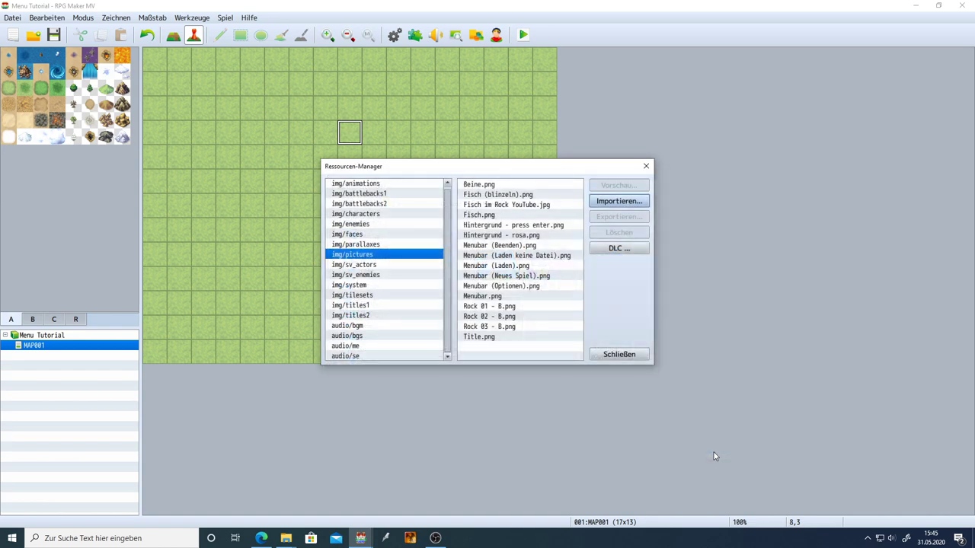
left_click(619, 355)
Add a new map named MAP002 directly under the Menu Tutorial project, keeping the default map properties
left_click(351, 210)
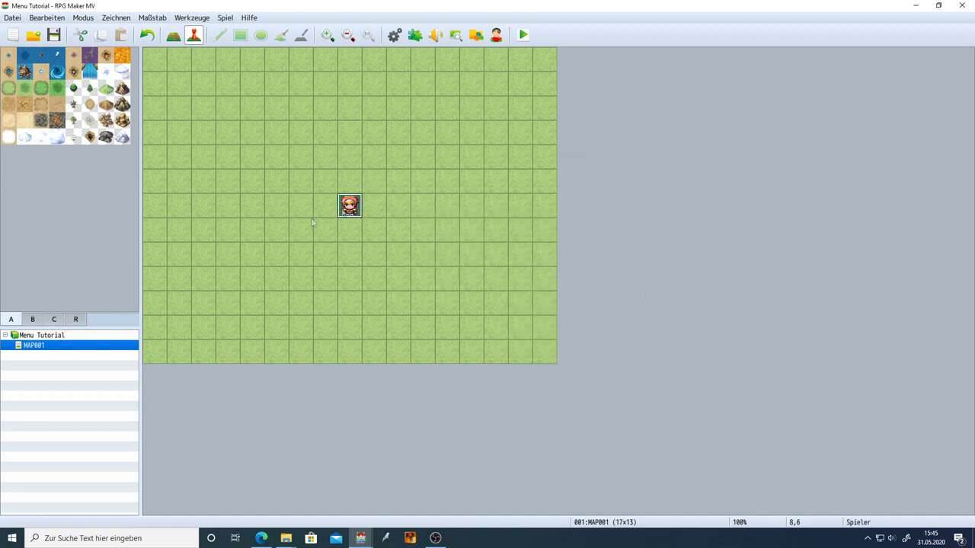
left_click(53, 347)
left_click(42, 335)
right_click(43, 336)
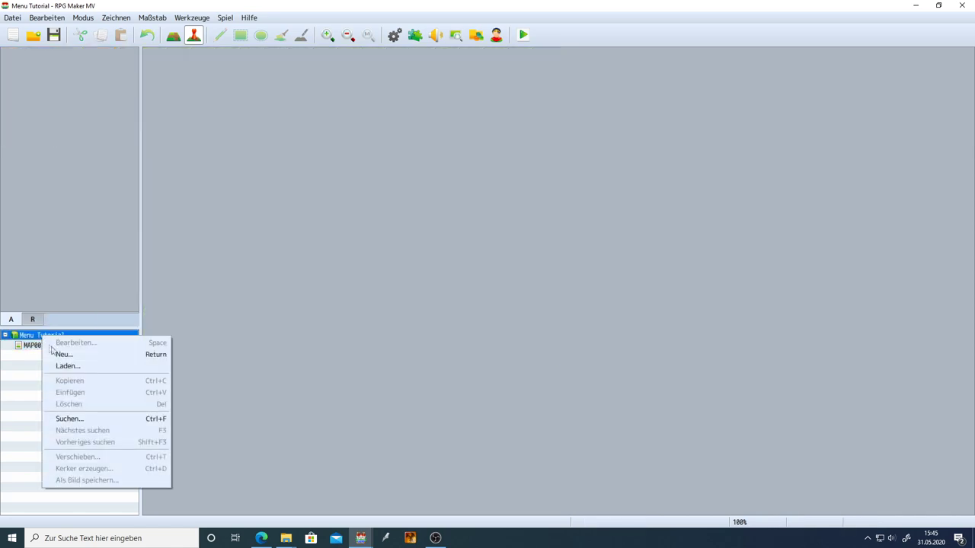
left_click(68, 353)
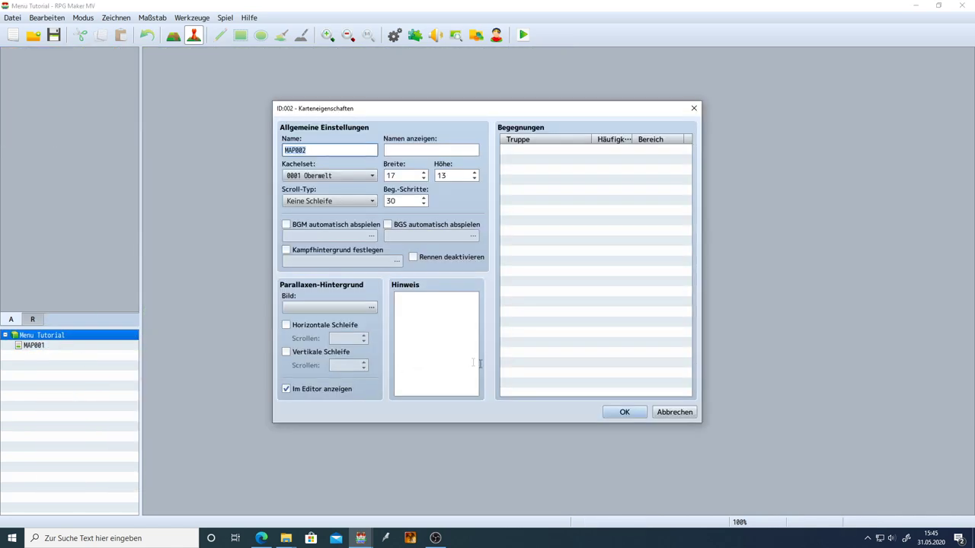
left_click(621, 414)
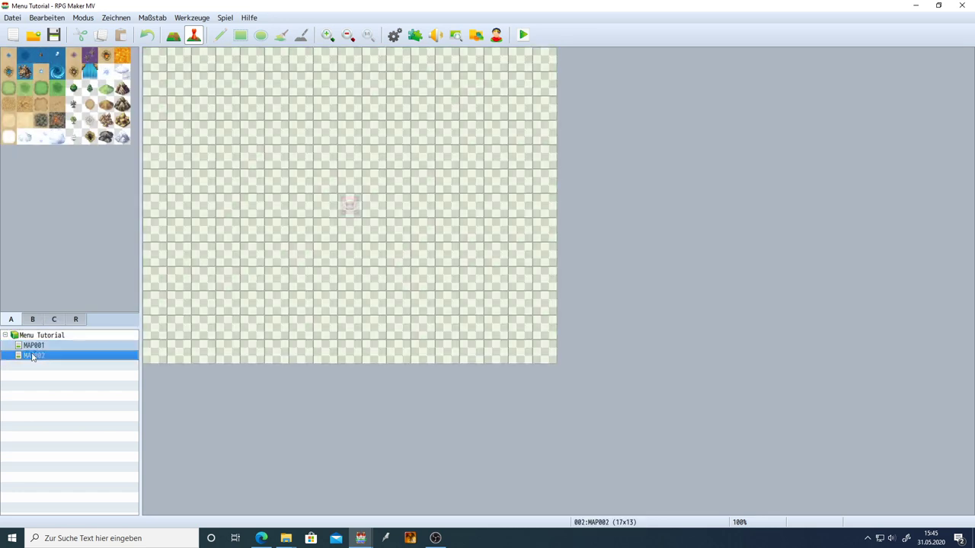
Open the Menu Tutorial project folder, minimize the editor and place the folder window beside the Fisch im Rock window
left_click(223, 21)
left_click(228, 47)
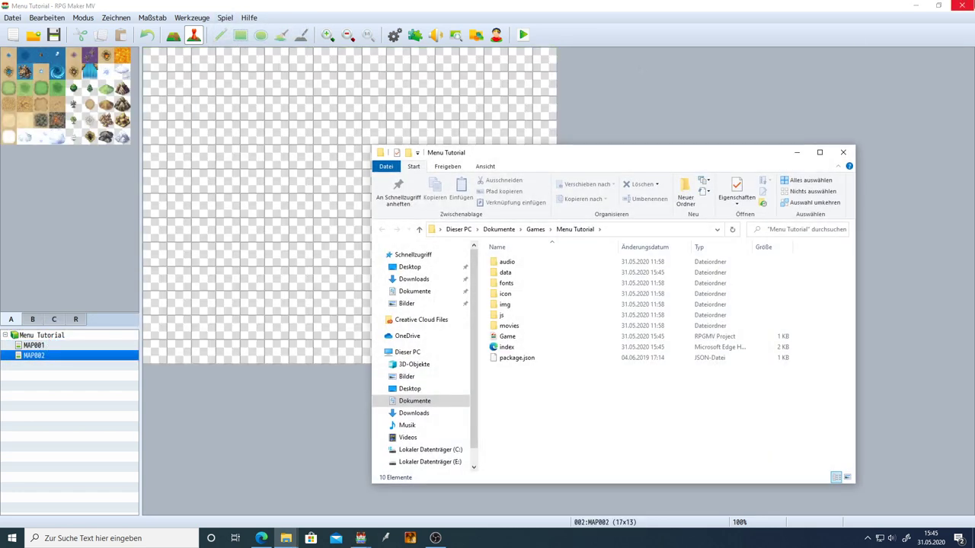
left_click(914, 6)
left_click_drag(578, 161, 301, 143)
Copy Map001.json and Map002.json from the Maps folder inside Fisch im Rock, leaving out the fertig folder
left_click(680, 352)
double_click(564, 263)
left_click_drag(509, 288, 499, 264)
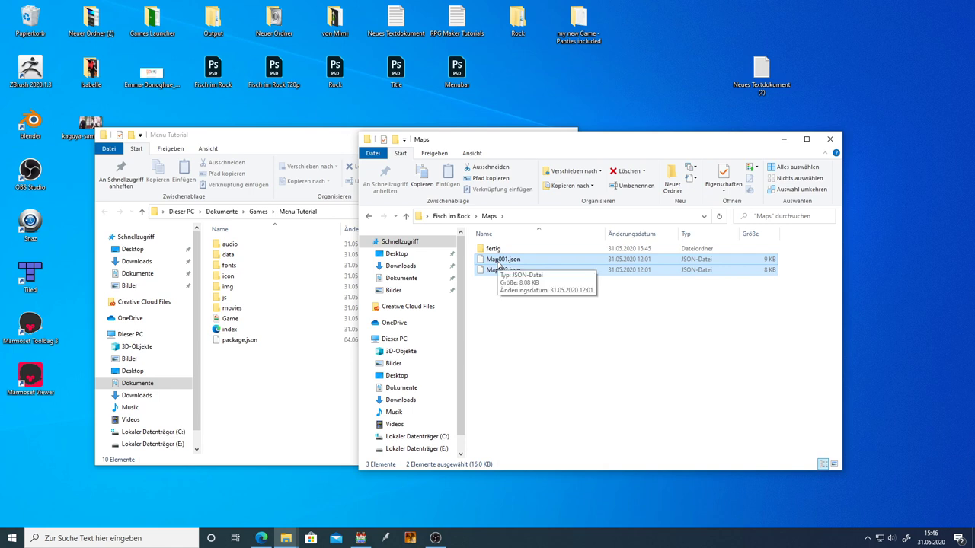
key("alt+Left")
double_click(567, 271)
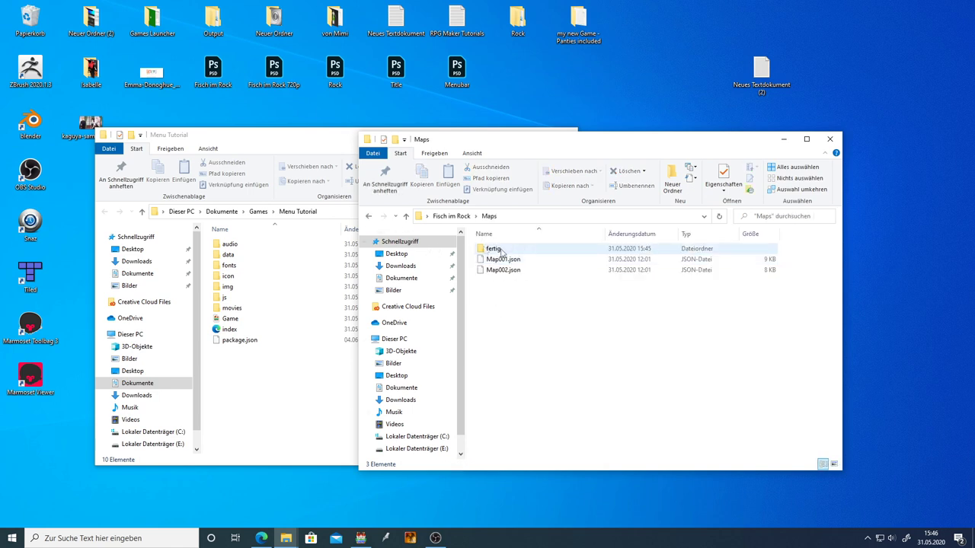
left_click(494, 254)
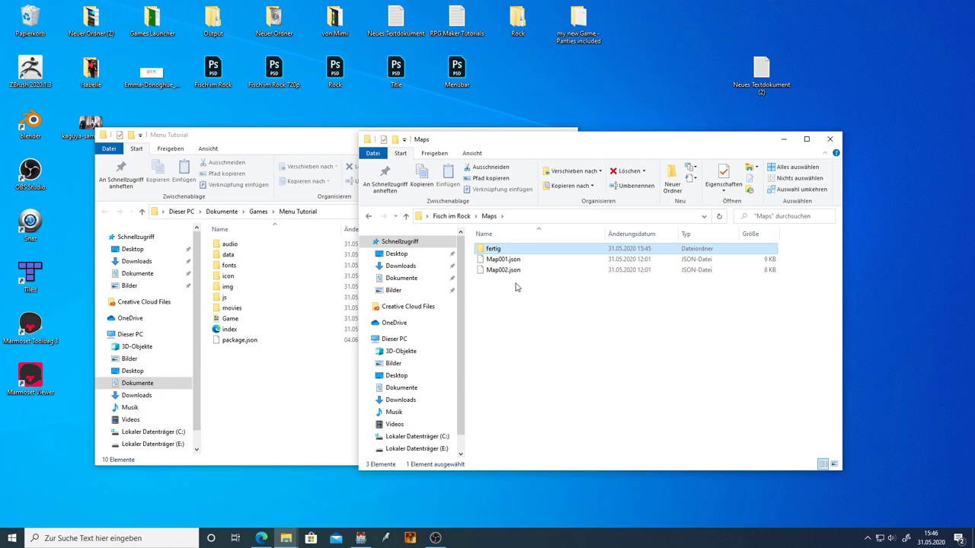
left_click_drag(514, 287, 504, 263)
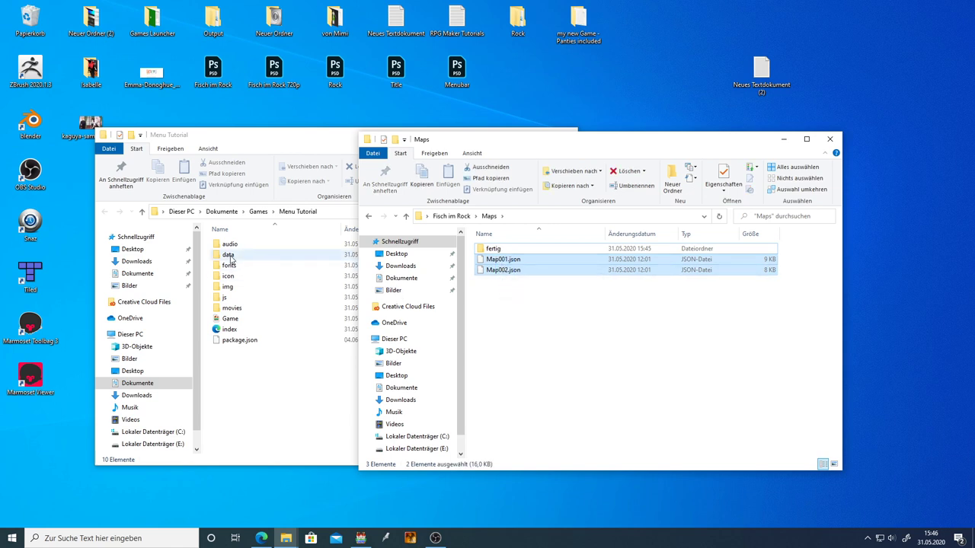
right_click(504, 271)
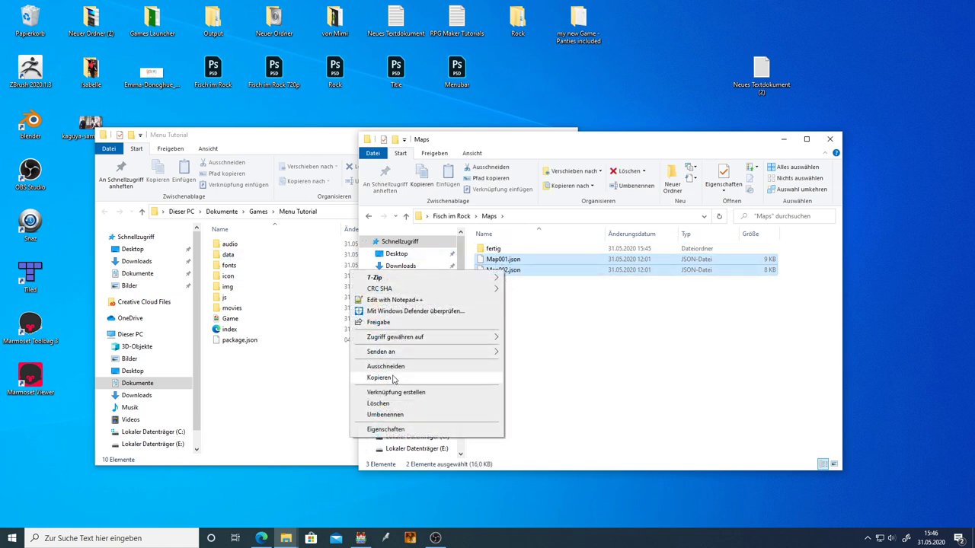
left_click(379, 377)
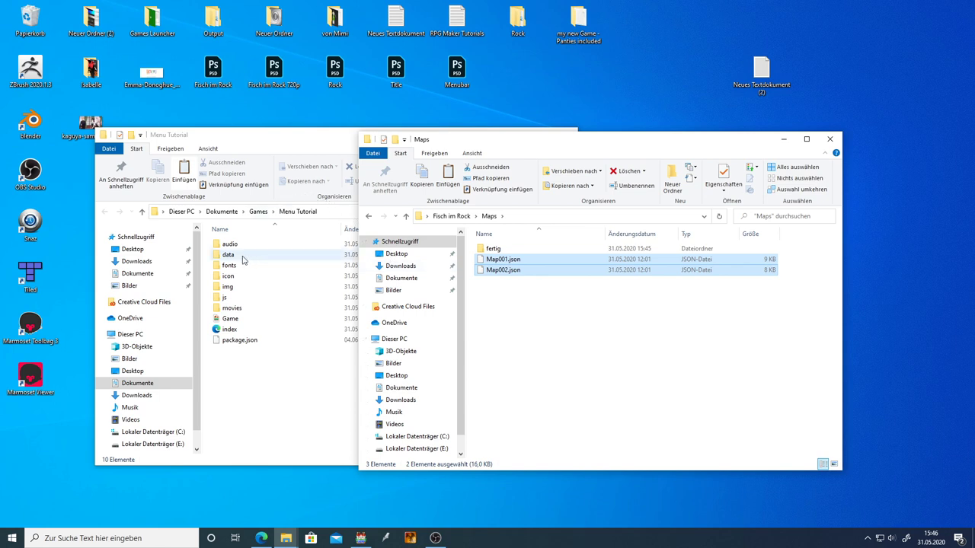
Paste the copied map files into the Menu Tutorial project's data folder, replacing the existing files of the same name
left_click(253, 403)
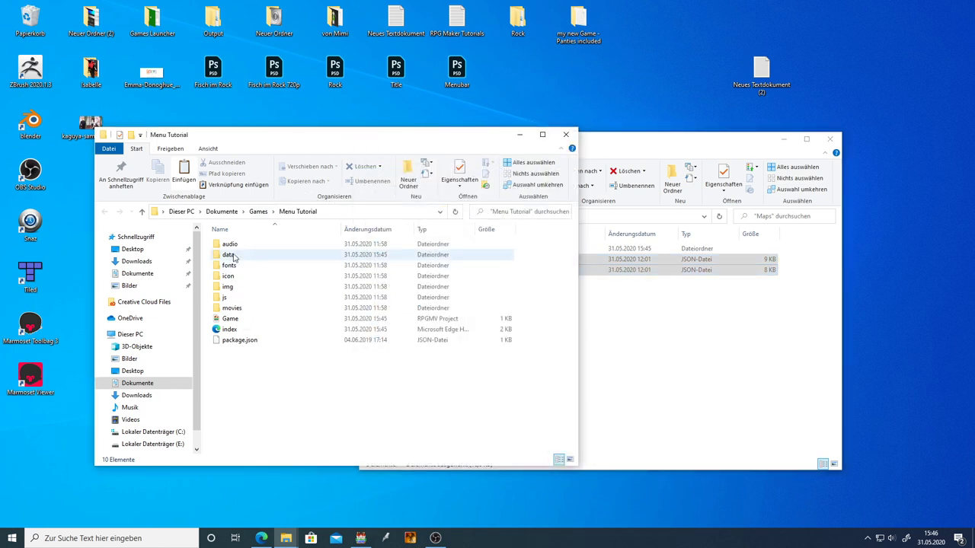
double_click(233, 257)
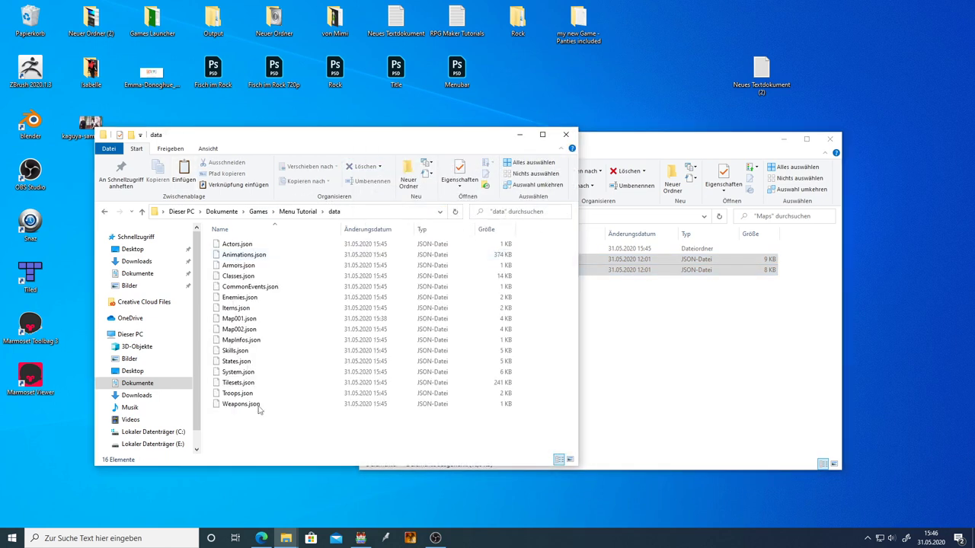
left_click(244, 320)
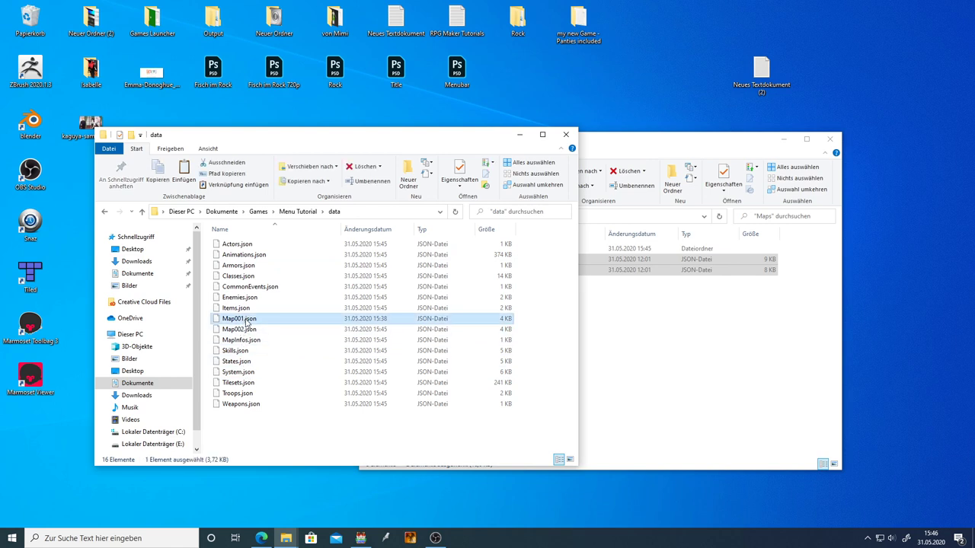
left_click(240, 434)
key("ctrl+v")
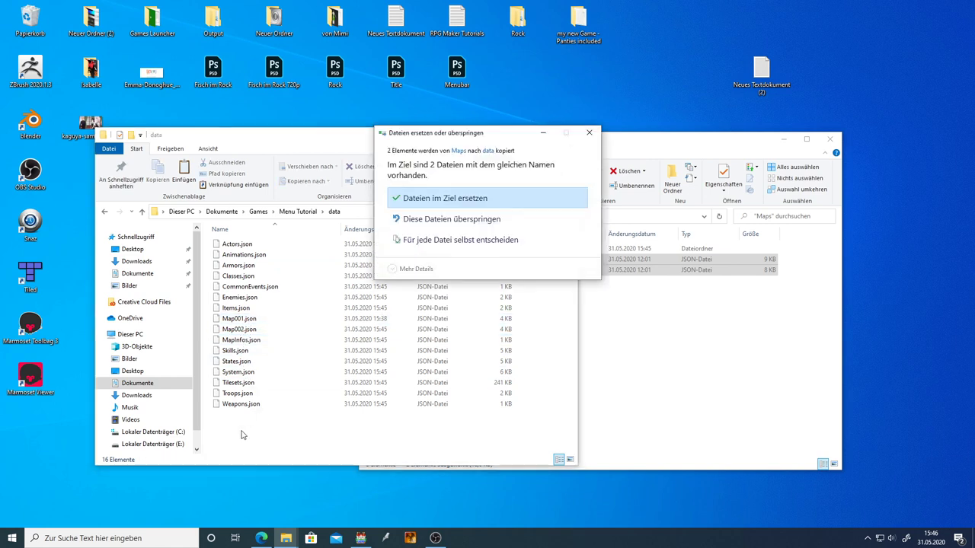
left_click(459, 199)
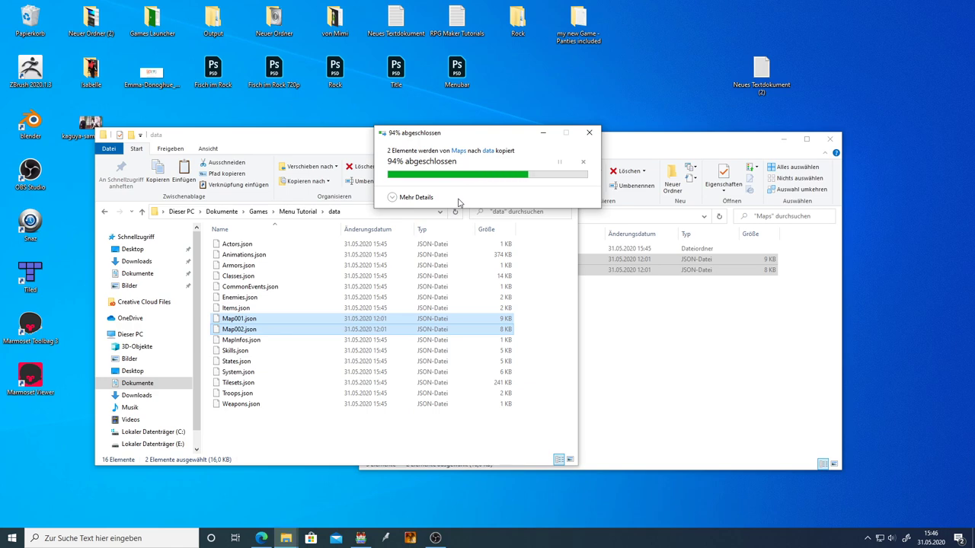
left_click(518, 326)
left_click(740, 408)
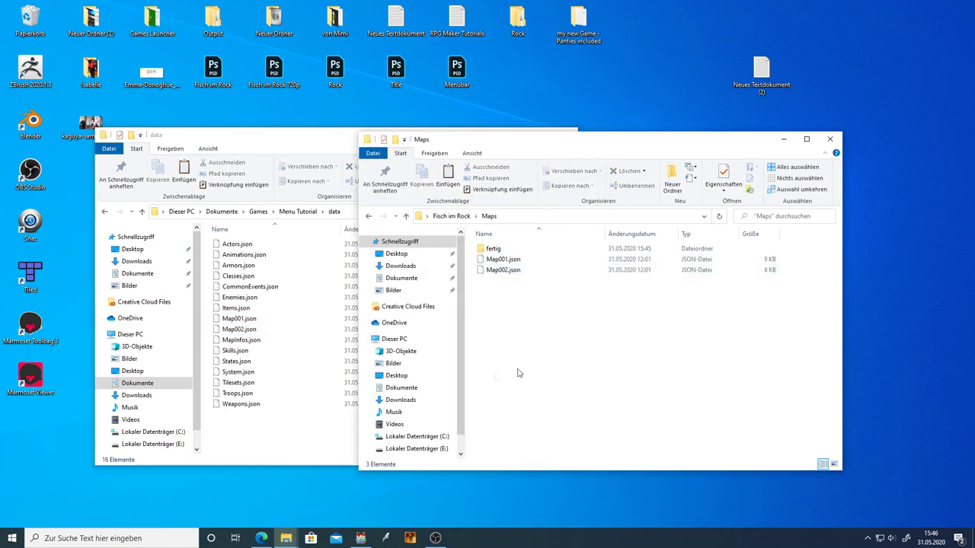
Reopen the Menu Tutorial project from its Game file and move the player's start position on MAP001 to tile 21,9
left_click(318, 438)
key("alt+Up")
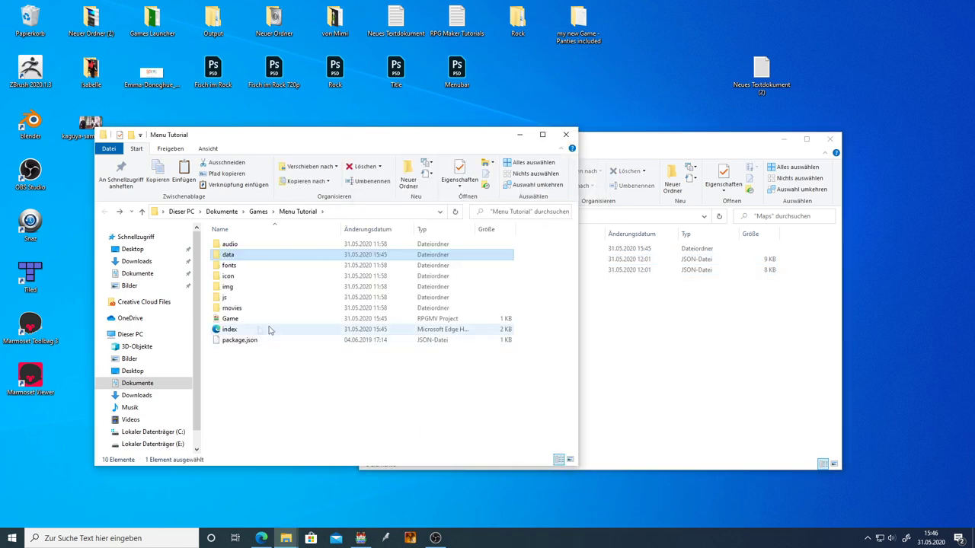
double_click(234, 319)
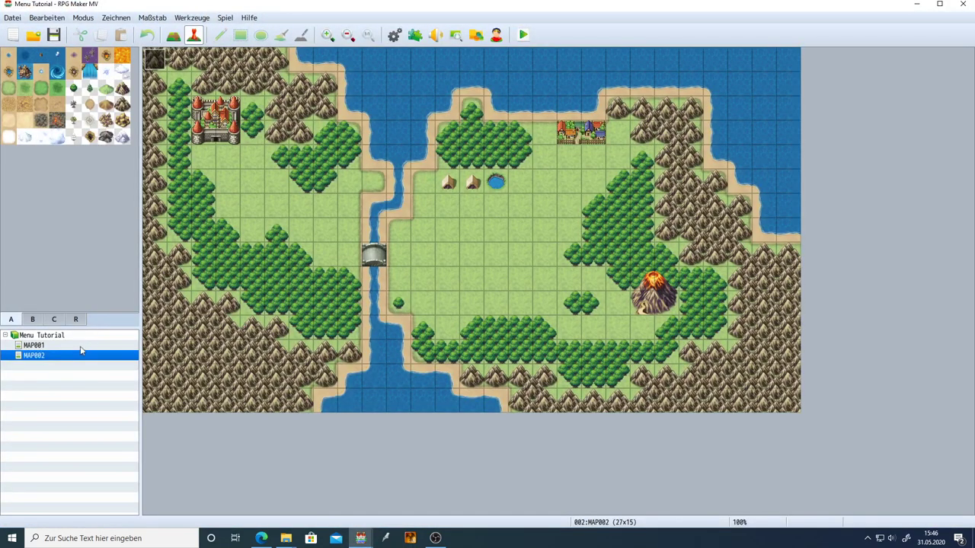
left_click(76, 346)
left_click_drag(355, 213, 669, 281)
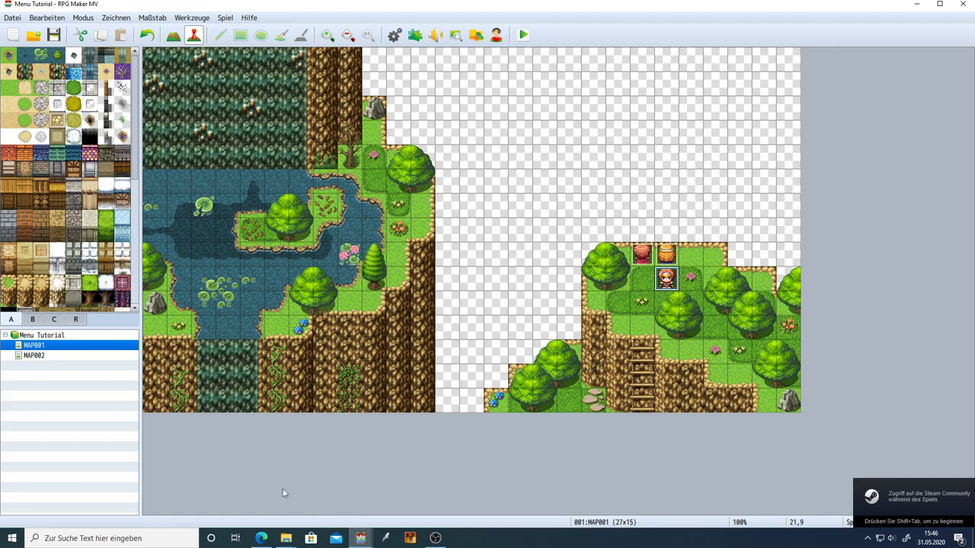
mouse_move(286, 535)
mouse_move(373, 469)
left_click(200, 494)
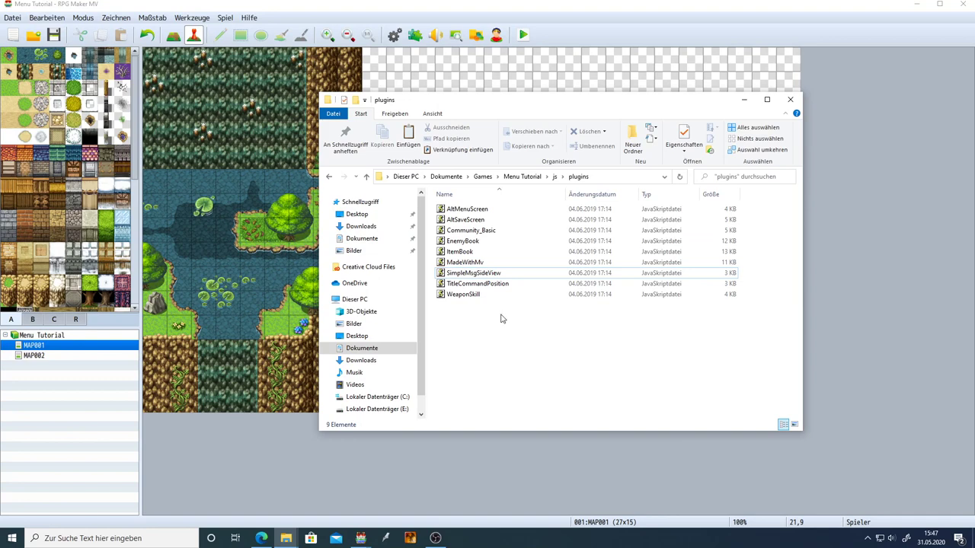
left_click(790, 100)
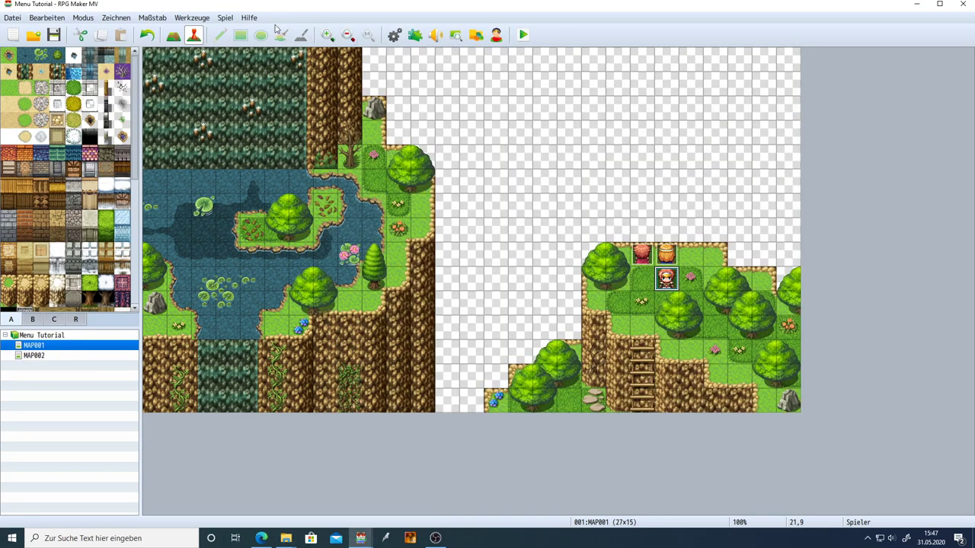
Open the Menu Tutorial project folder and go to its js > plugins subfolder
left_click(229, 23)
left_click(232, 44)
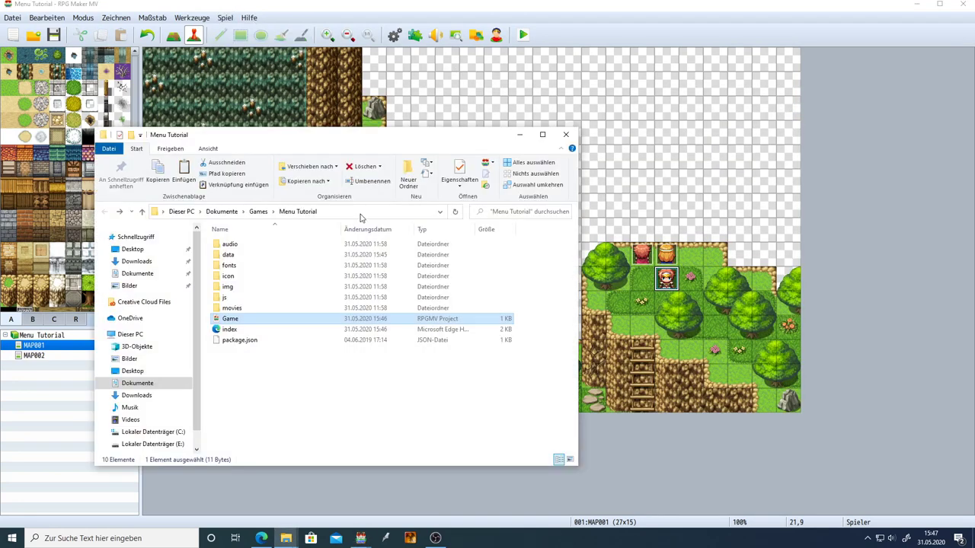
double_click(234, 300)
double_click(245, 254)
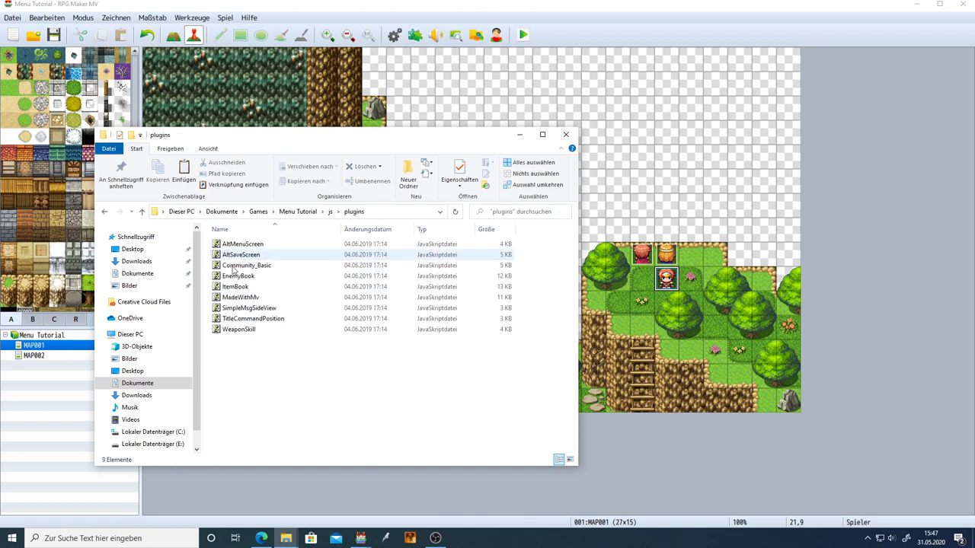
Minimize the editor and move MouseMoveFix and SkipTitlescreen from Fisch im Rock > Plugins into the project's js > plugins folder
left_click(918, 5)
left_click(652, 342)
key("alt+Left")
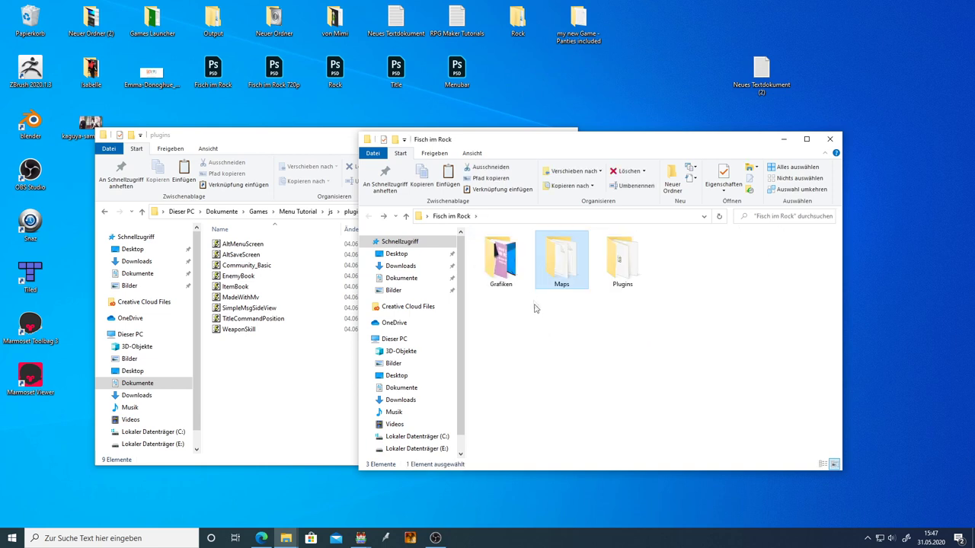
double_click(620, 266)
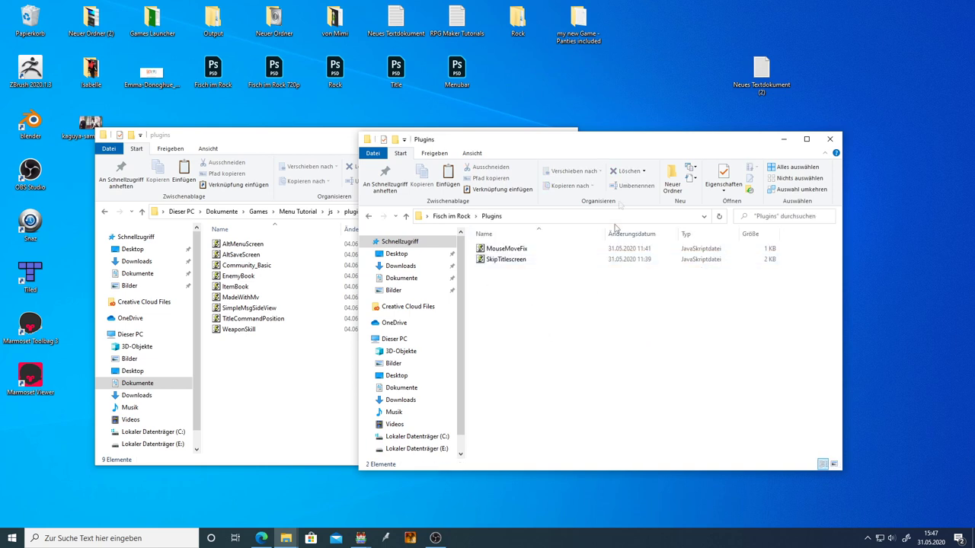
left_click_drag(538, 305, 496, 249)
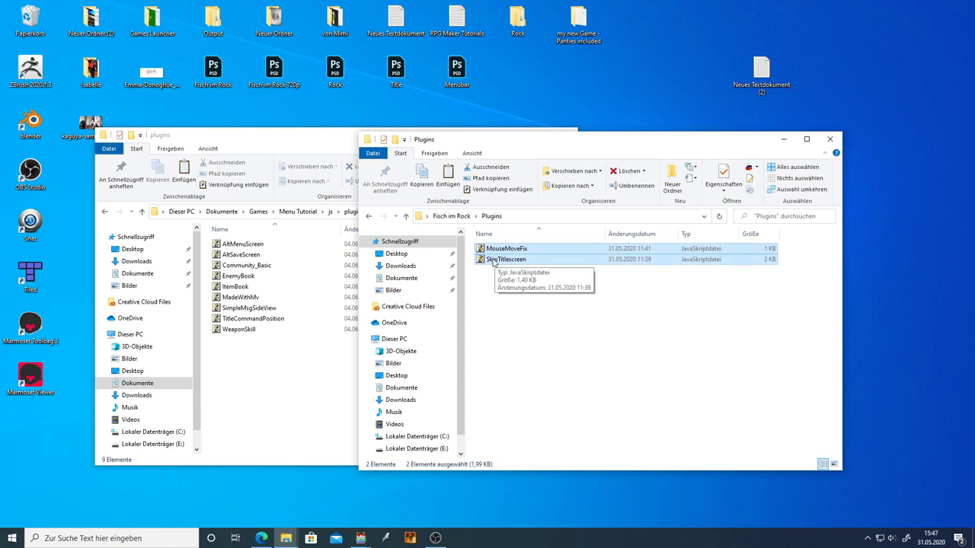
left_click(496, 260)
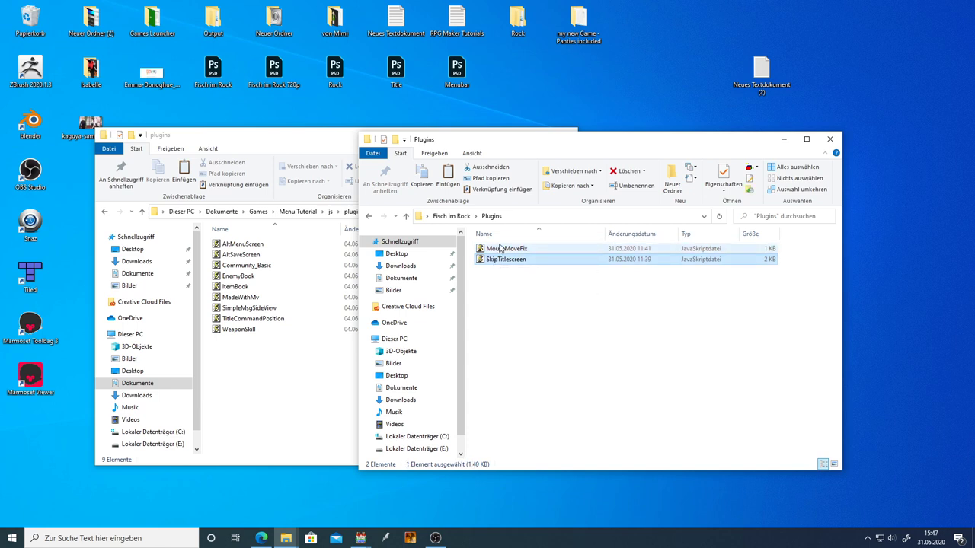
left_click(498, 250)
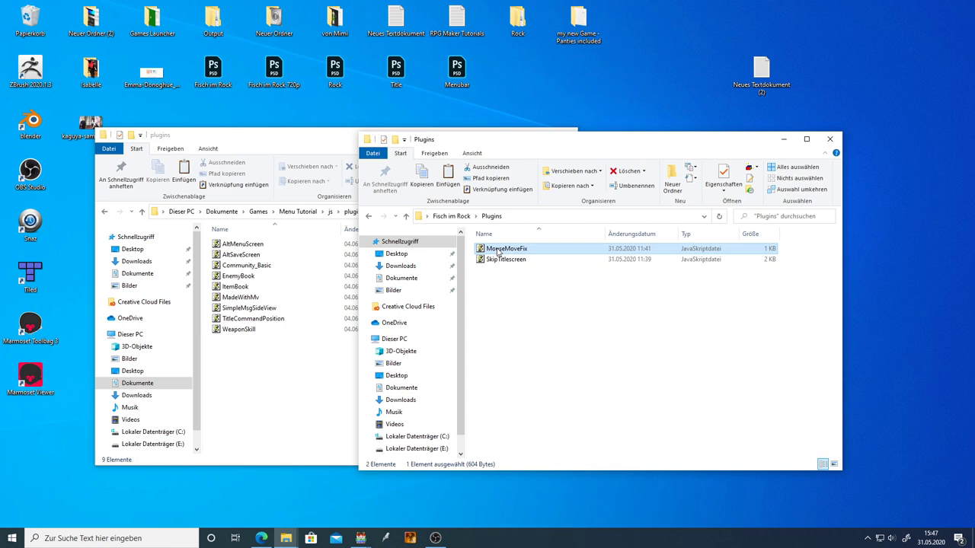
left_click_drag(531, 282, 257, 378)
left_click(514, 261)
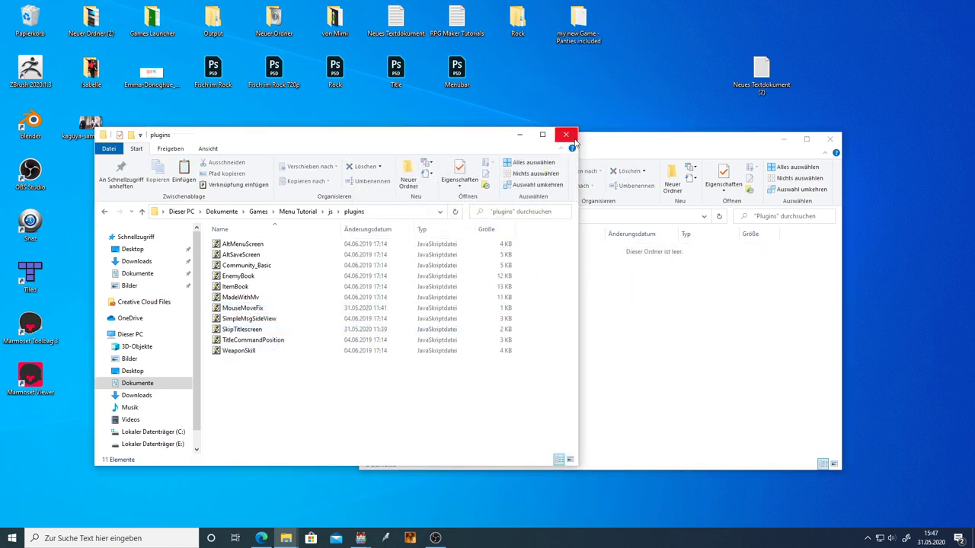
Close both plugin folder windows and switch back to the Menu Tutorial project in RPG Maker MV
left_click(566, 134)
left_click(831, 140)
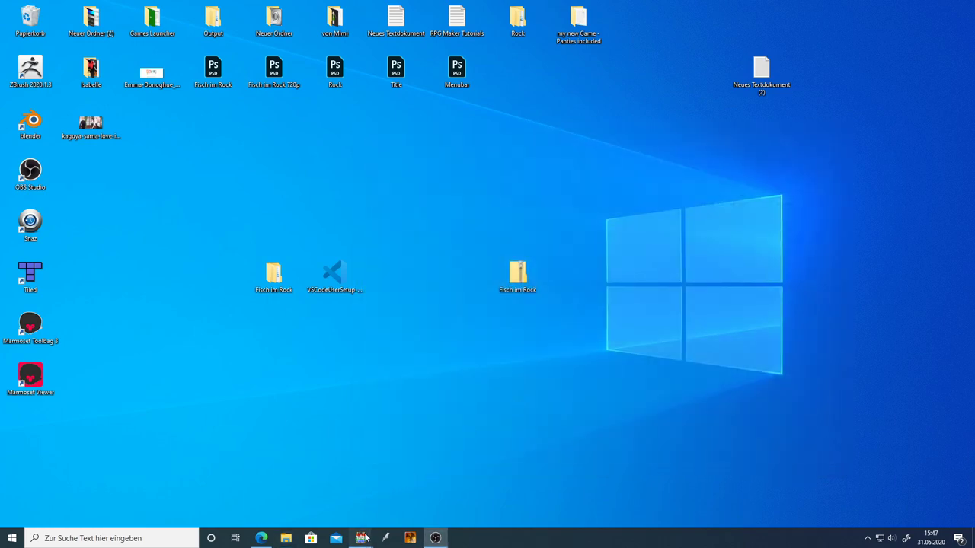
mouse_move(360, 538)
left_click(411, 503)
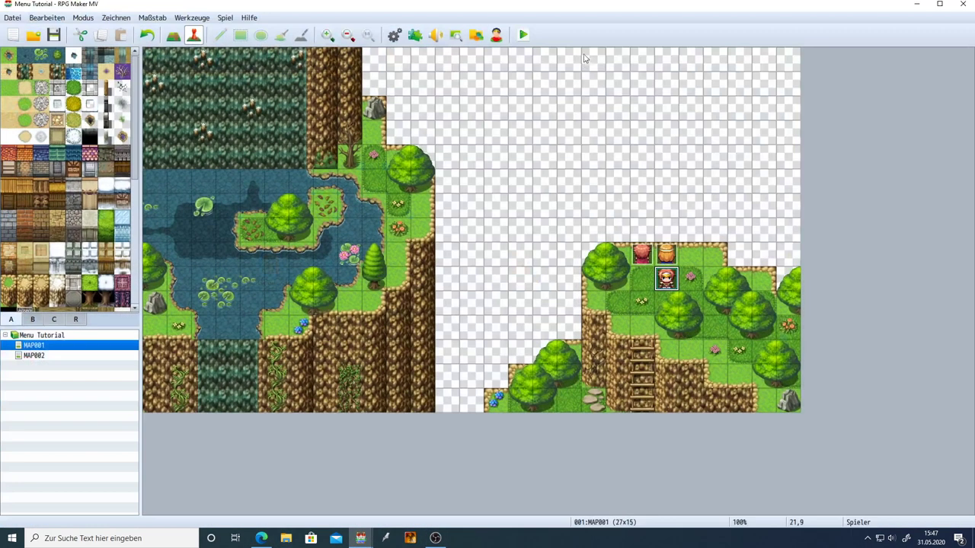
Playtest the game to view the default title menu, cycle through its entries and close the game window
left_click(522, 36)
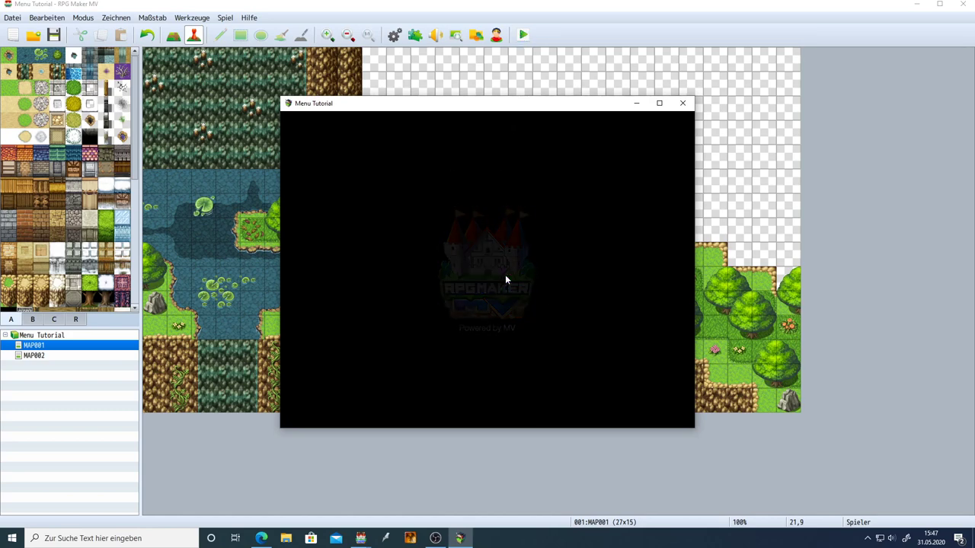
key("Down")
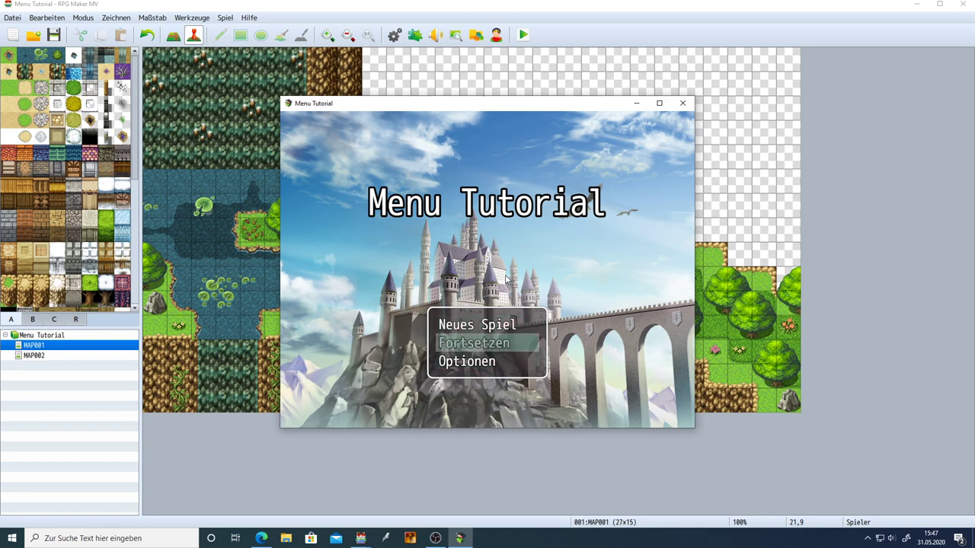
key("Down")
key("Down")
key("Up")
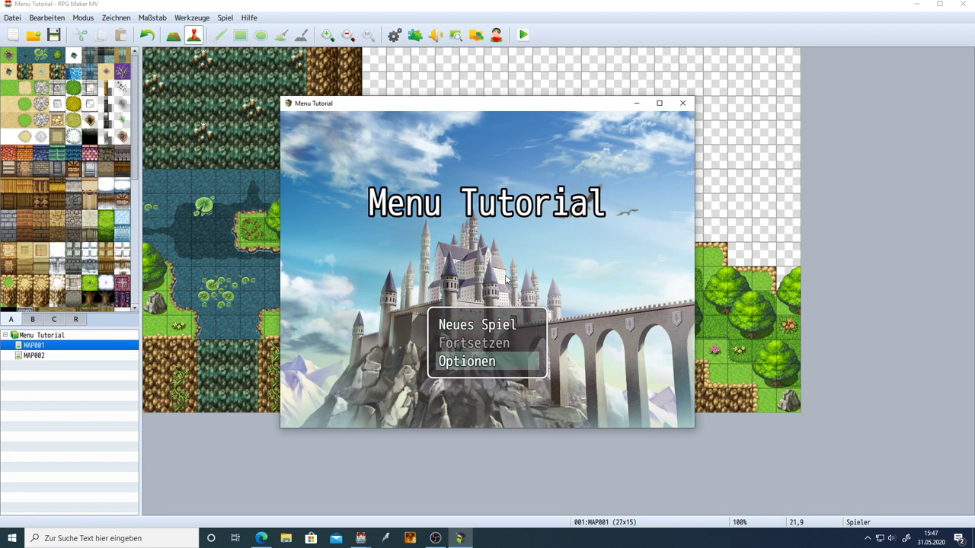
key("Down")
key("Down")
key("Down")
left_click(685, 103)
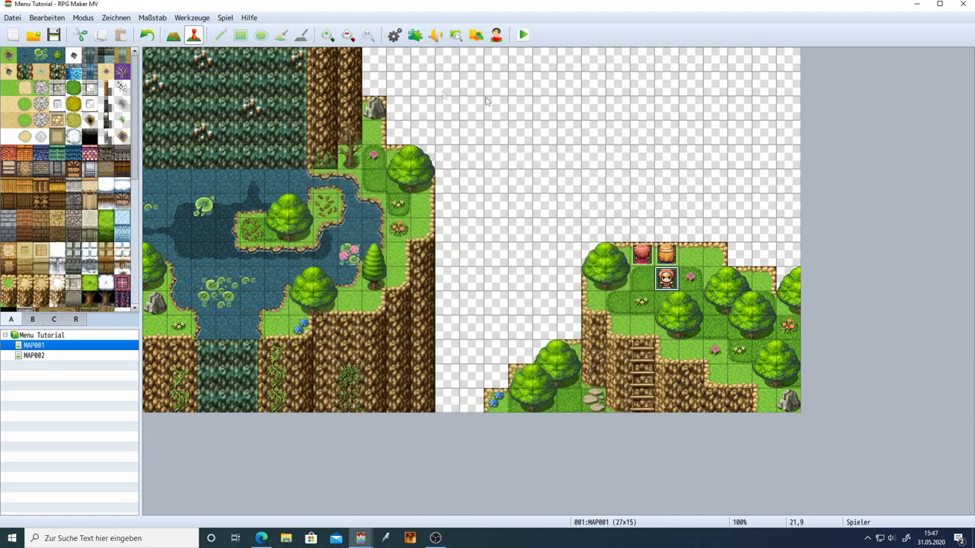
Replace the MadeWithMv plugin with SkipTitlescreen in the project's plugin list and apply the change
left_click(415, 36)
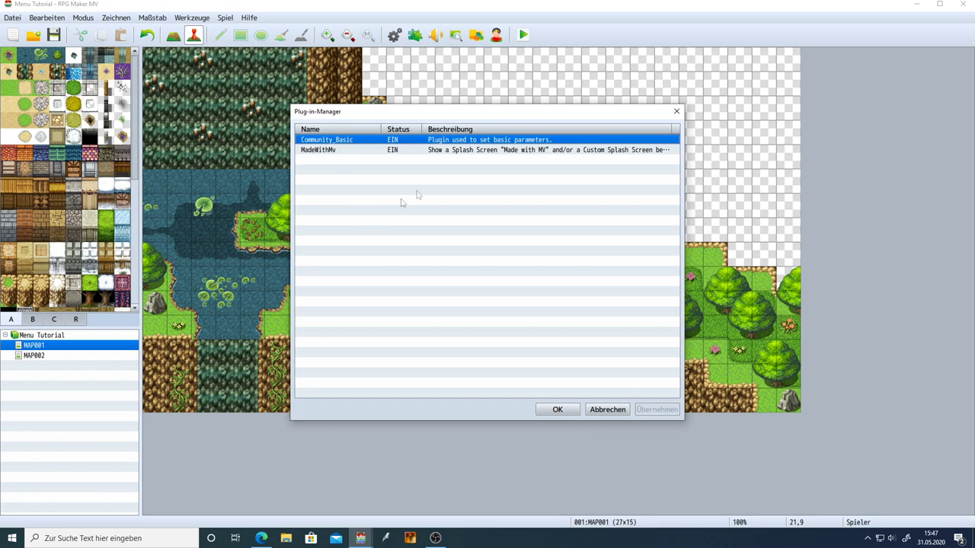
double_click(327, 150)
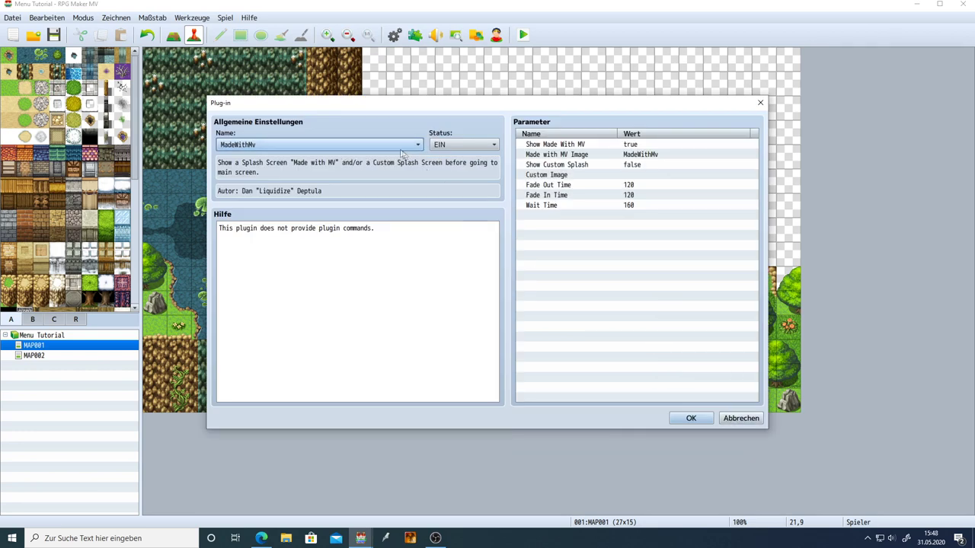
left_click(245, 145)
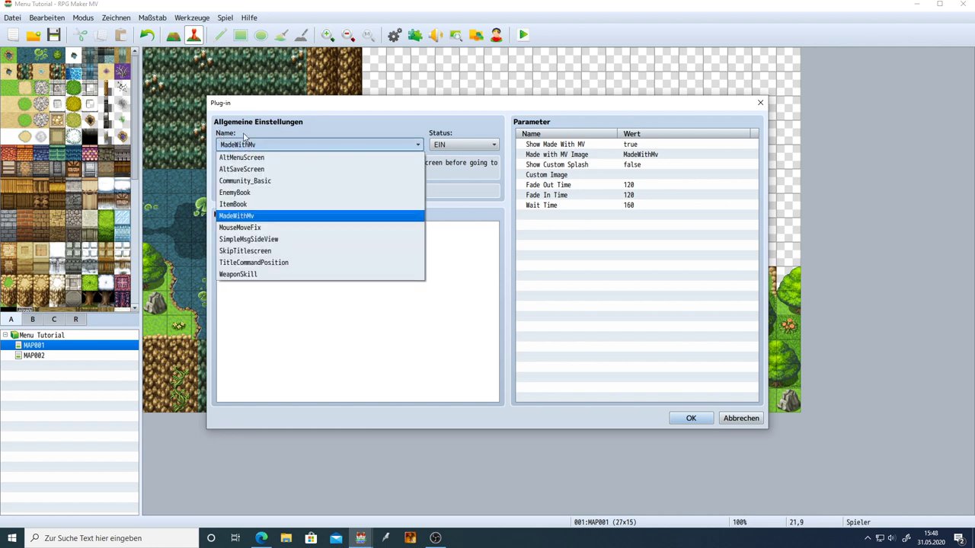
left_click(229, 251)
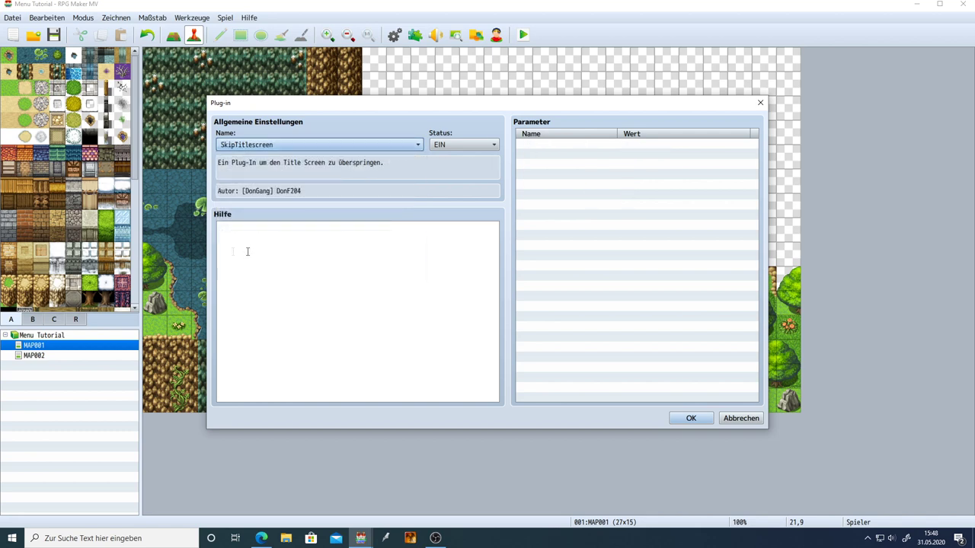
left_click(689, 418)
left_click(652, 412)
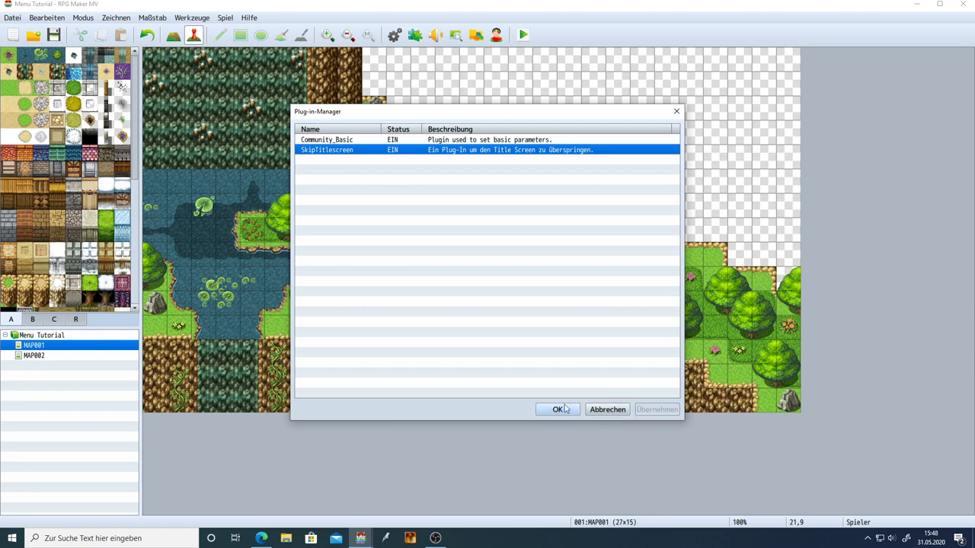
Set the Community_Basic plugin's screenWidth to 1280 and screenHeight to 720, and apply the plugin settings
double_click(448, 140)
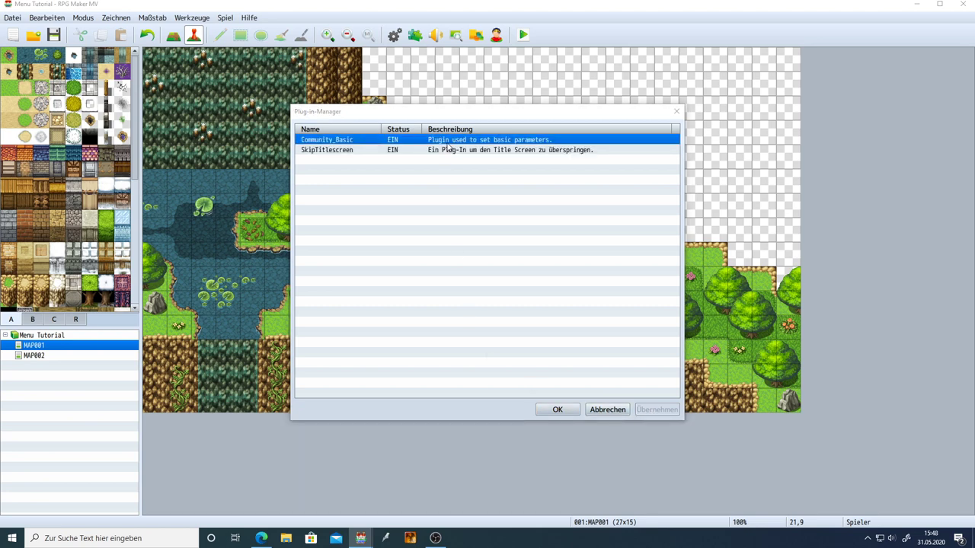
left_click(621, 155)
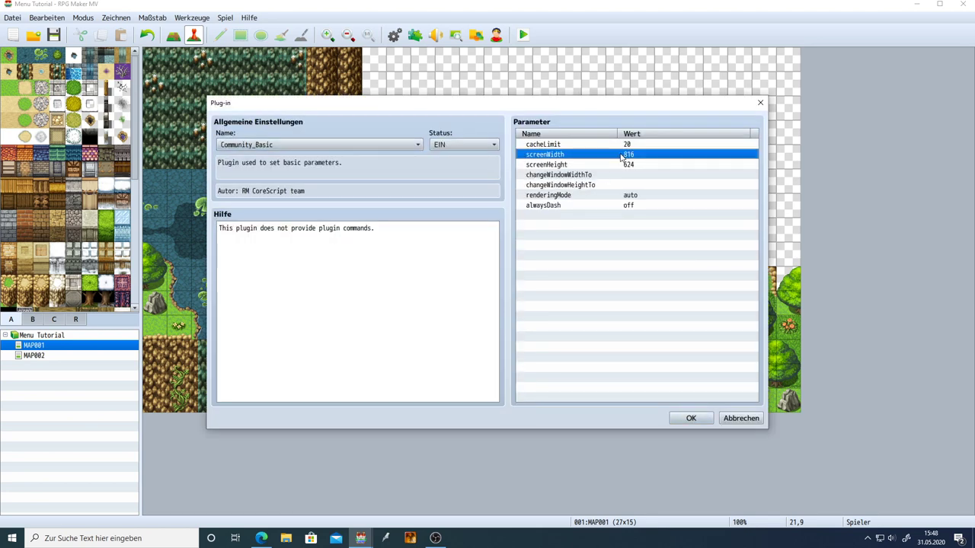
double_click(621, 156)
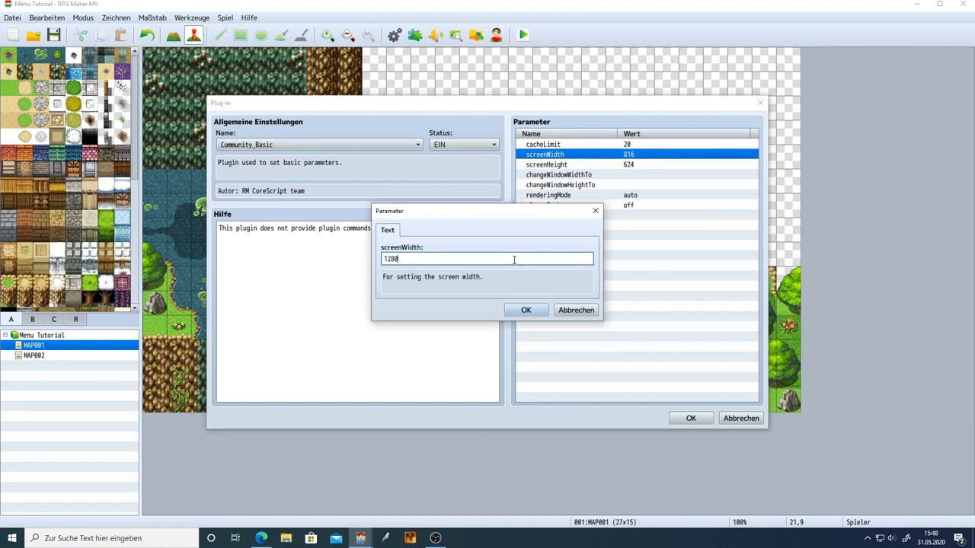
left_click(525, 310)
double_click(545, 165)
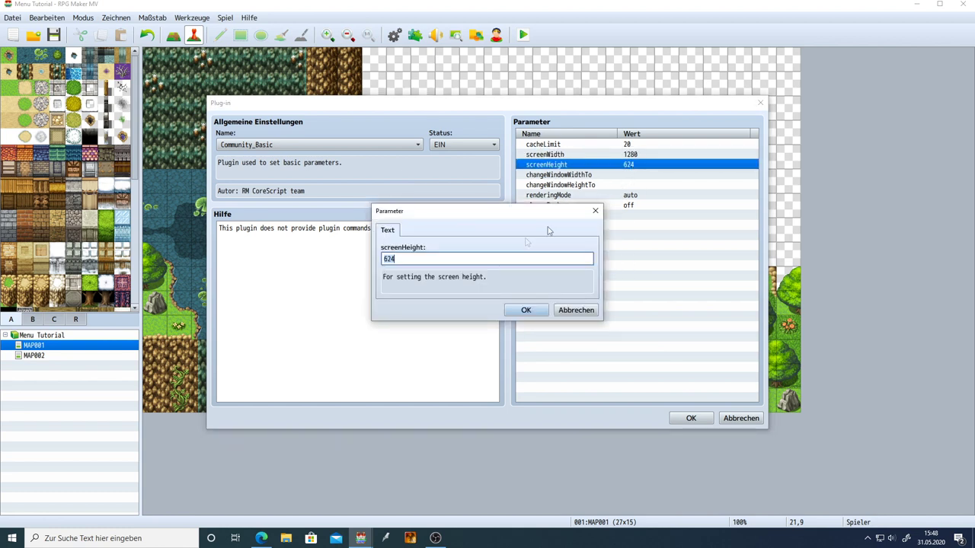
type("720")
left_click(525, 310)
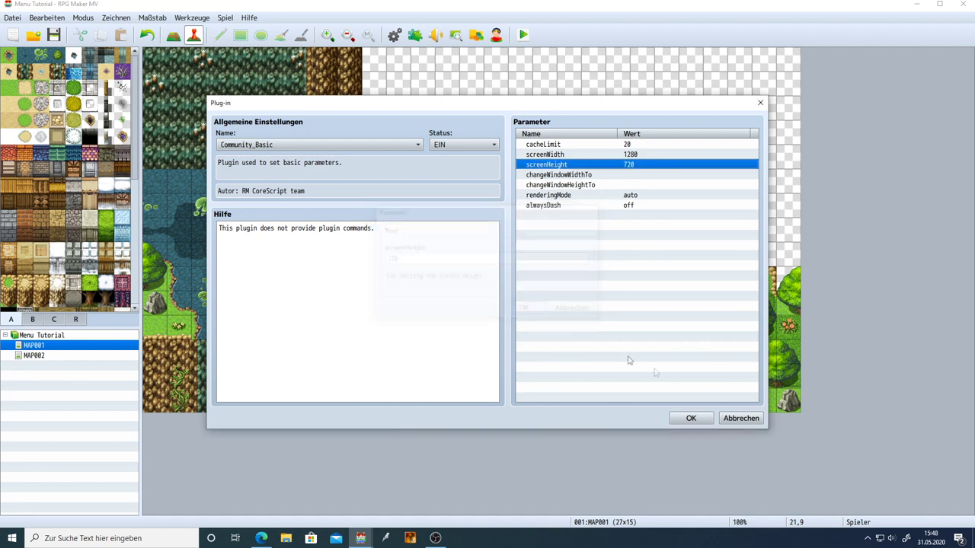
left_click(690, 418)
left_click(656, 410)
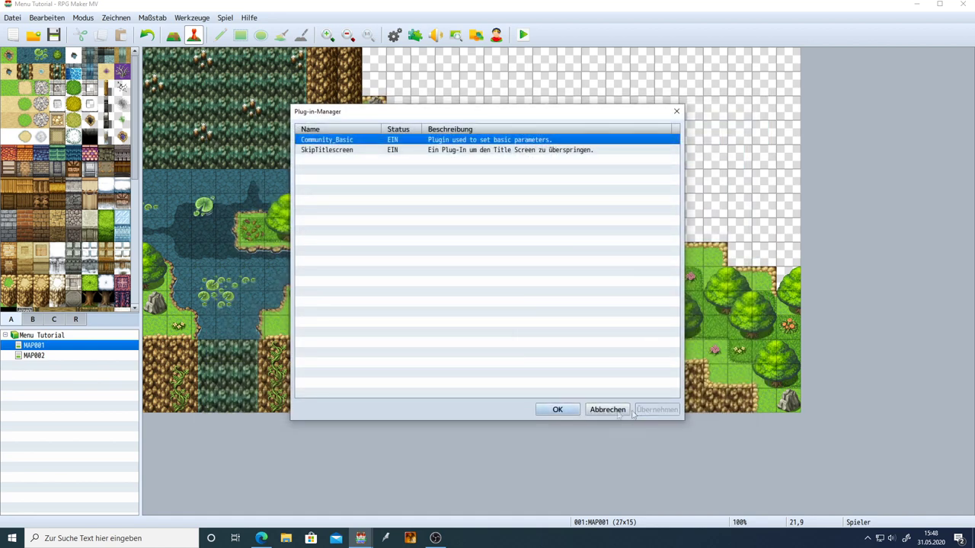
left_click(557, 412)
Save the changes, playtest the game and walk the party down the ladder and back up to the two hero events
left_click(523, 34)
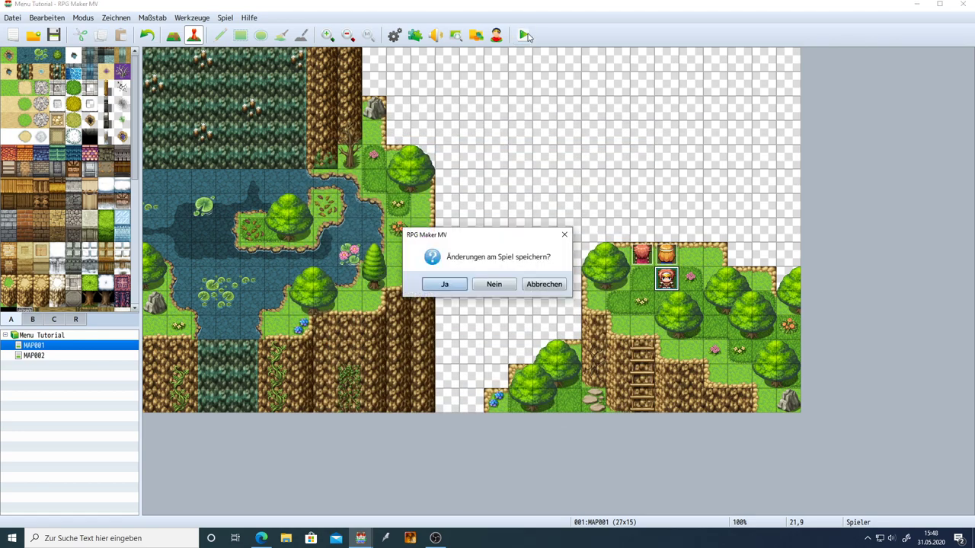
key("Return")
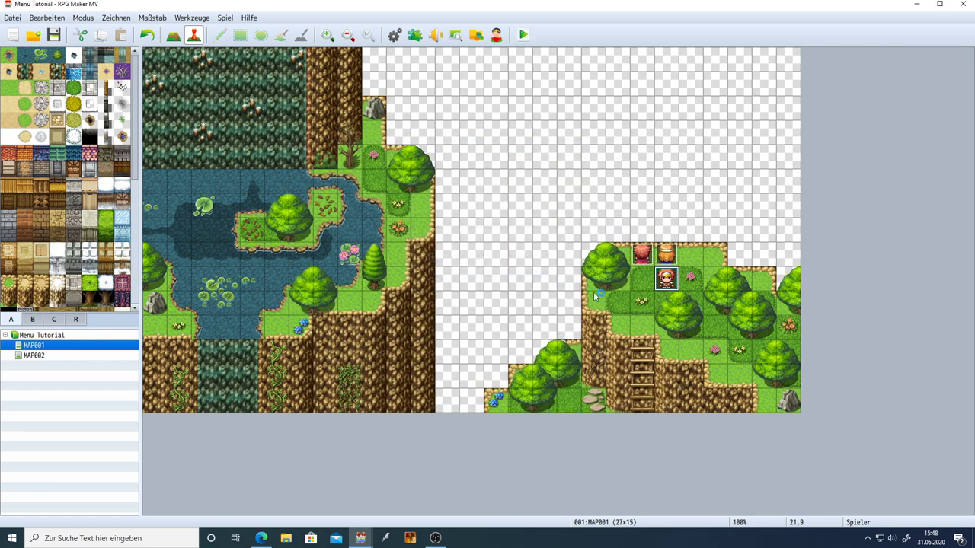
key("Down")
key("Left")
key("Down")
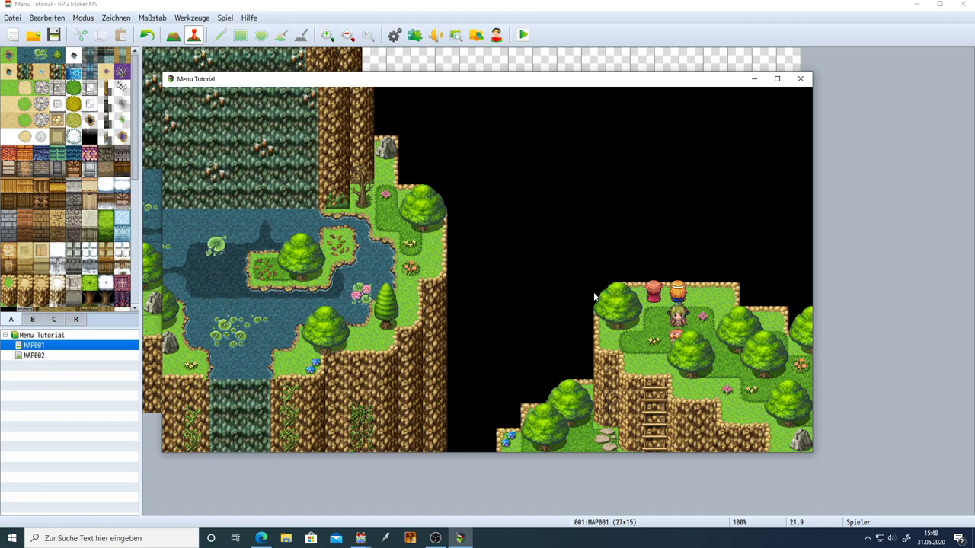
key("Up")
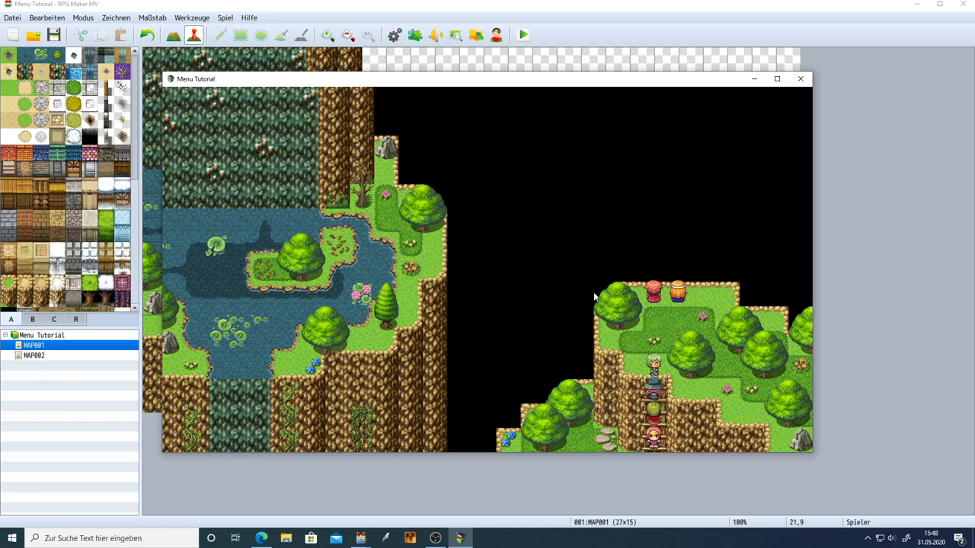
key("Right")
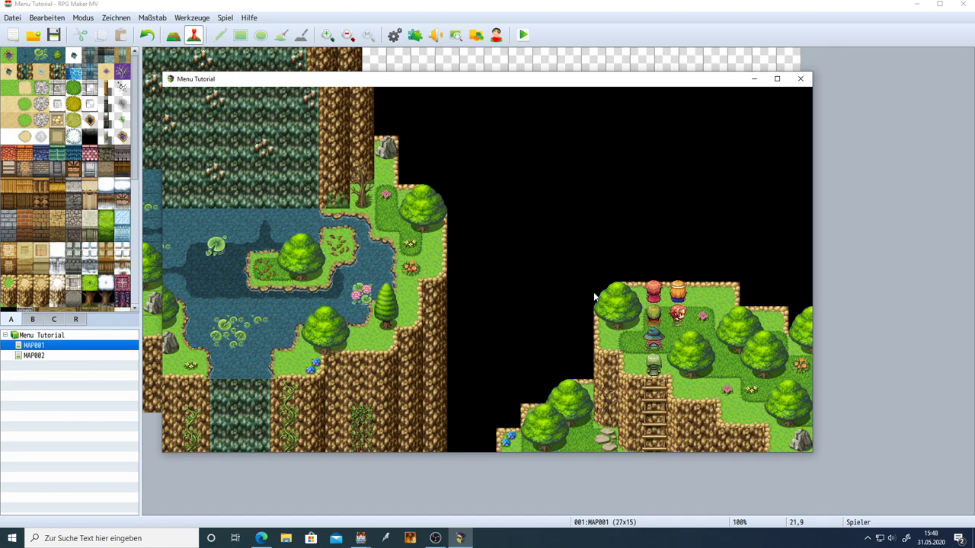
Bring up the in-game return-to-title choice, cancel it and close the game window
key("Escape")
key("Up")
key("Return")
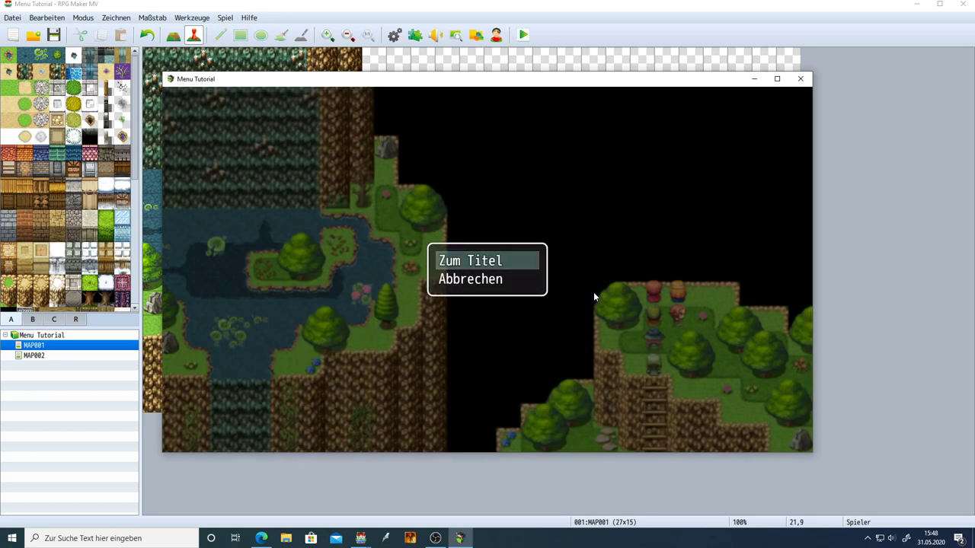
key("Escape")
key("Down")
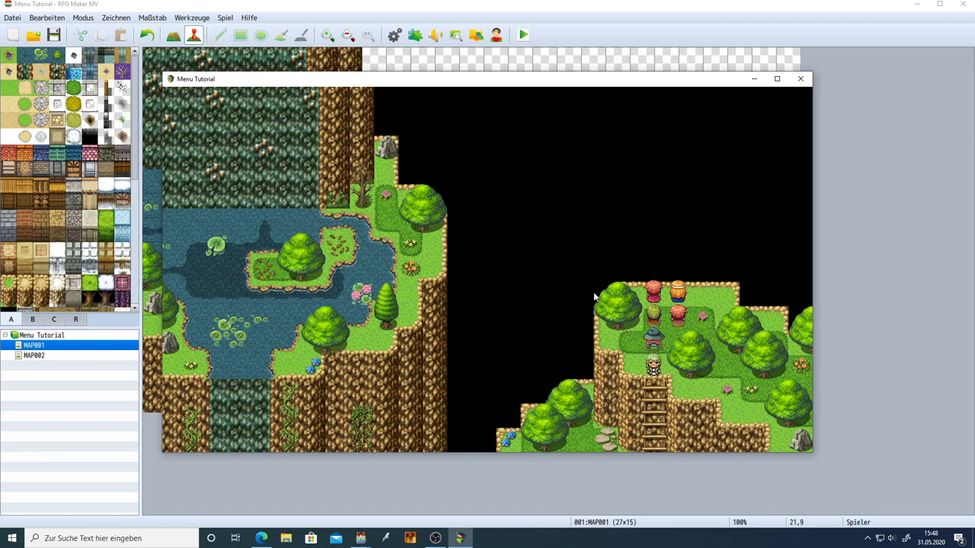
key("alt+F4")
Add a Game Over command to the Heldin event on MAP001 and save the event
double_click(670, 253)
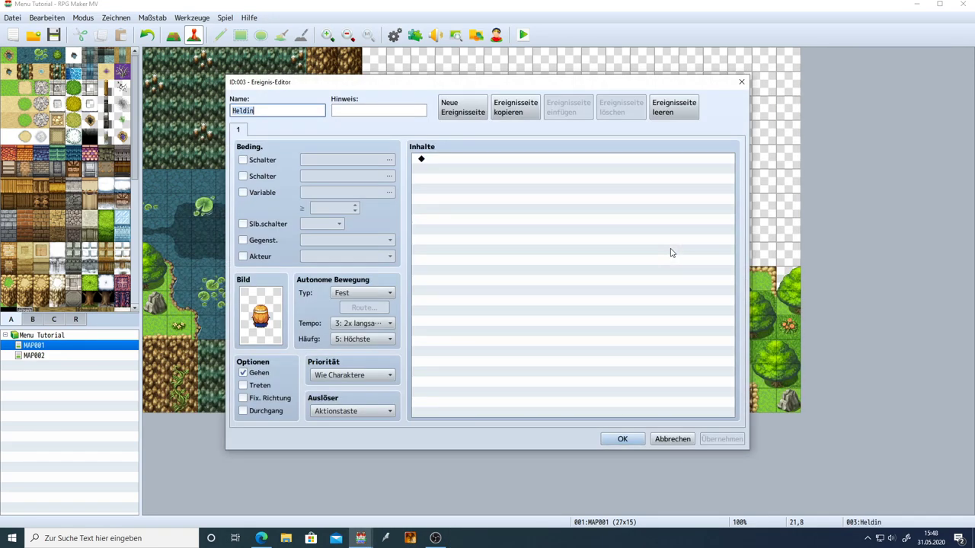
double_click(475, 162)
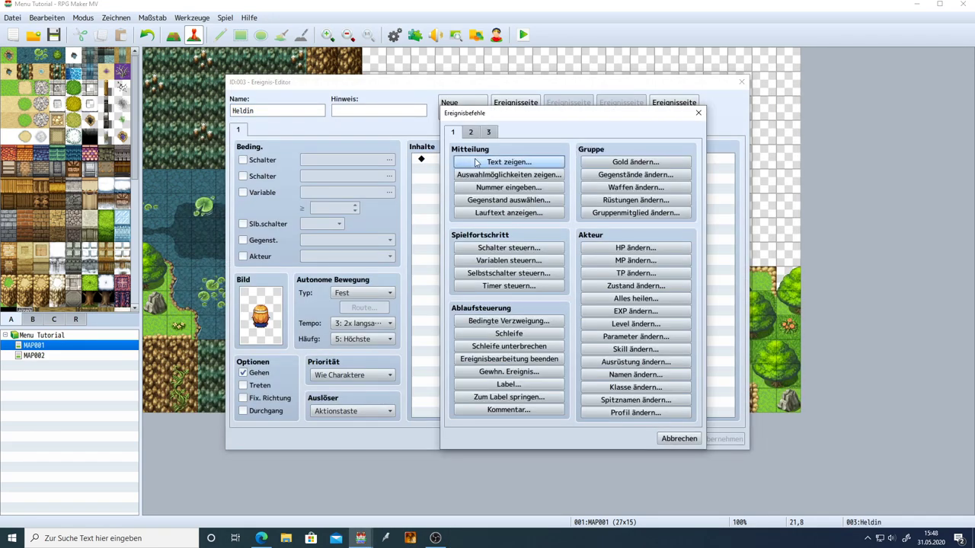
left_click(471, 133)
left_click(485, 133)
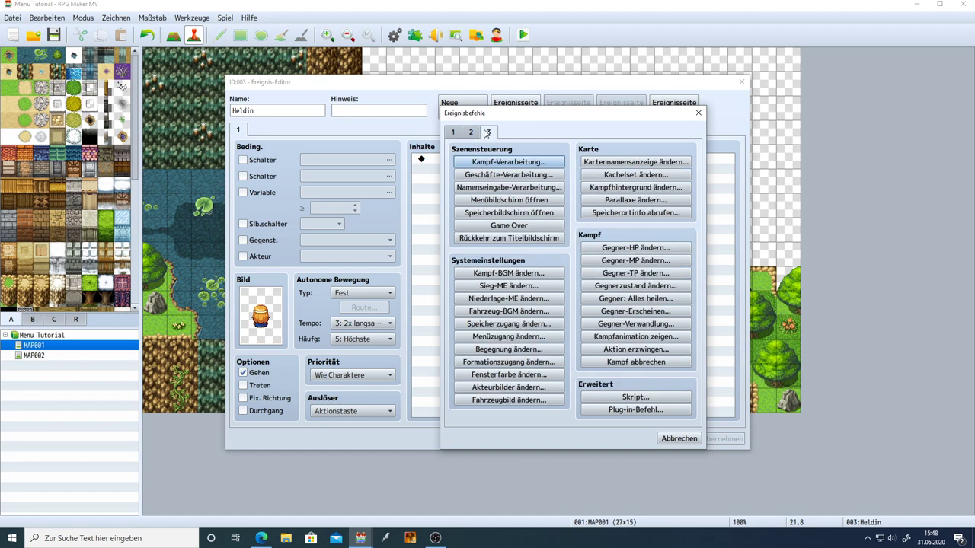
left_click(508, 225)
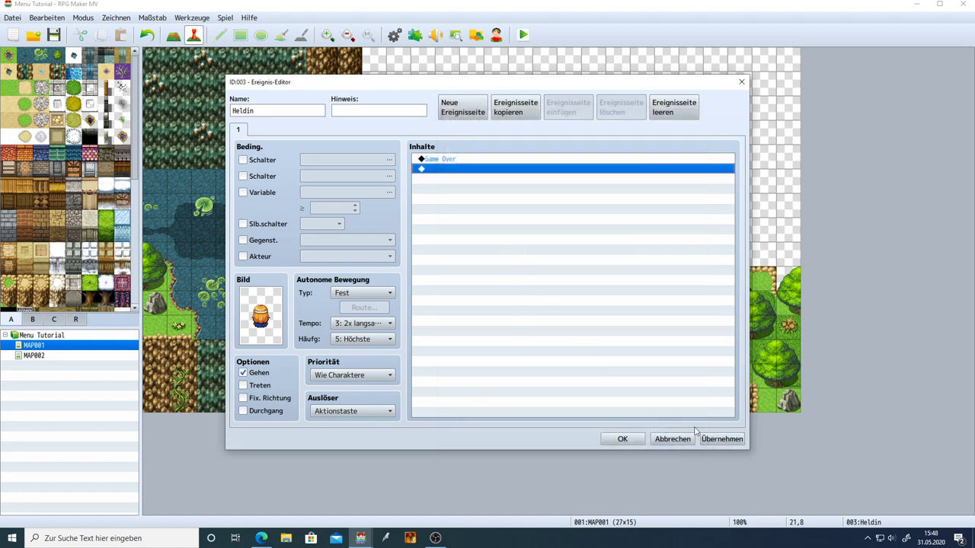
left_click(622, 439)
Add the command Rückkehr zum Titelbildschirm to the Held event on MAP001 and save the event
double_click(640, 259)
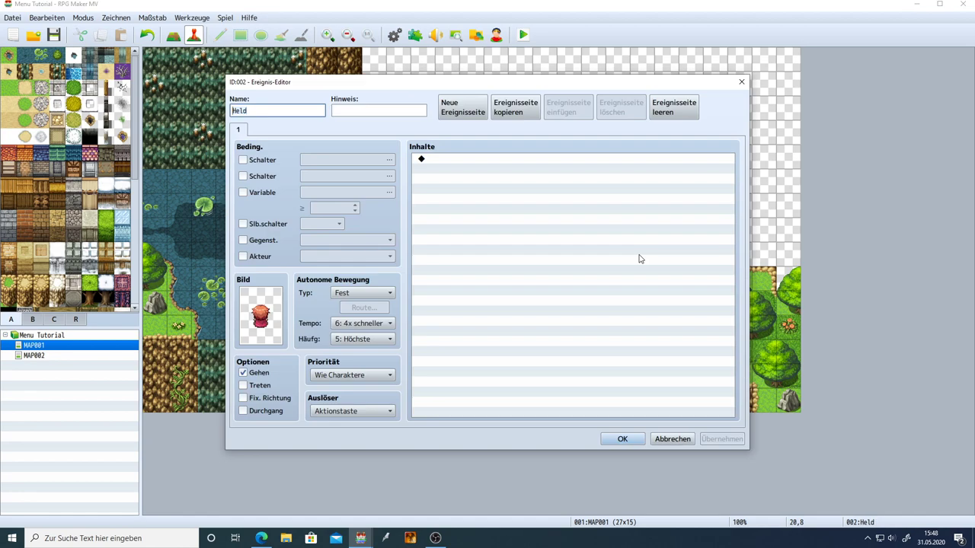
double_click(453, 163)
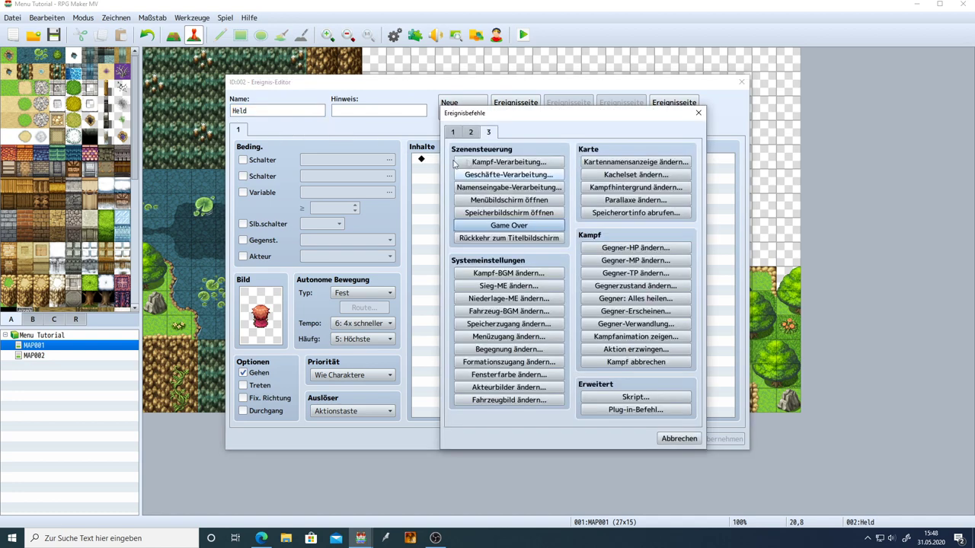
left_click(506, 240)
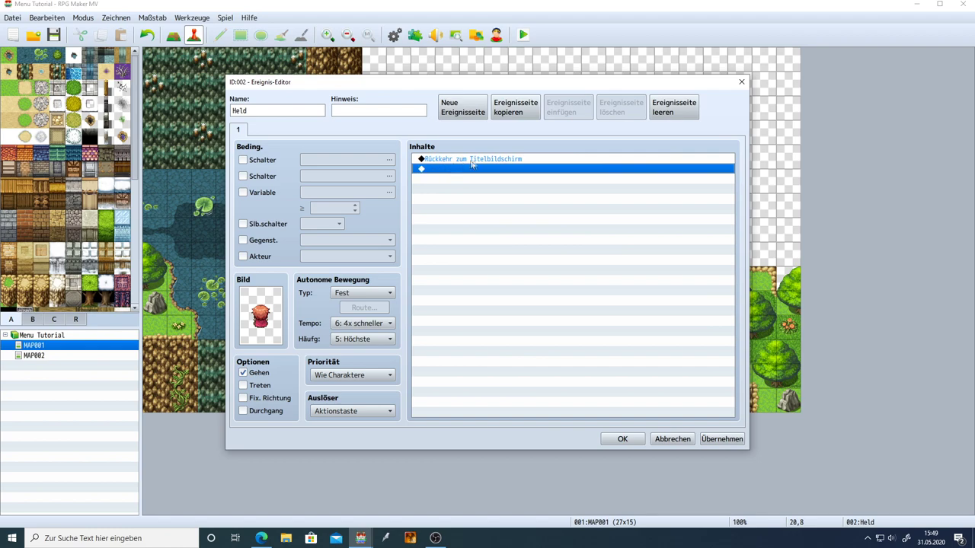
left_click(622, 439)
Save and playtest the game, try the in-game menu, walk the party to the Held event and close the game window
key("ctrl+r")
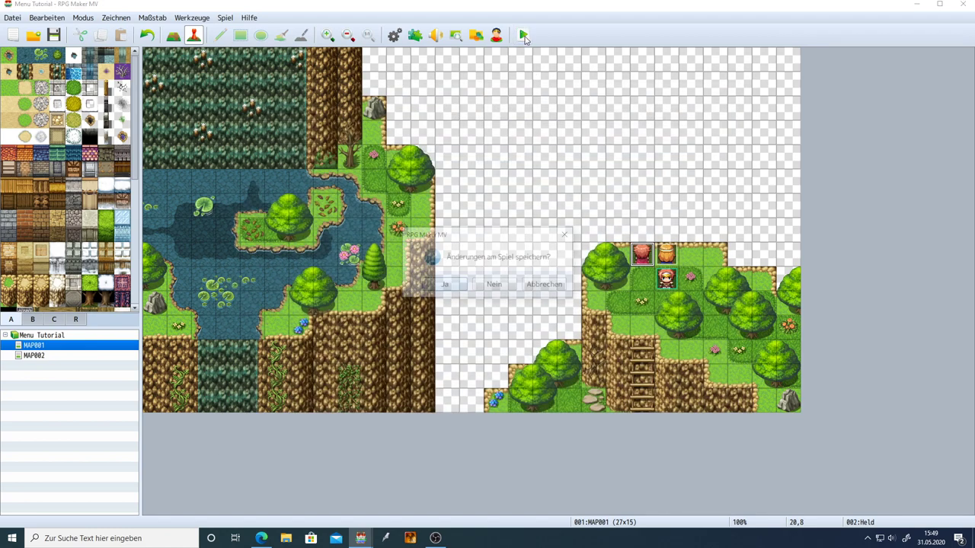
key("Return")
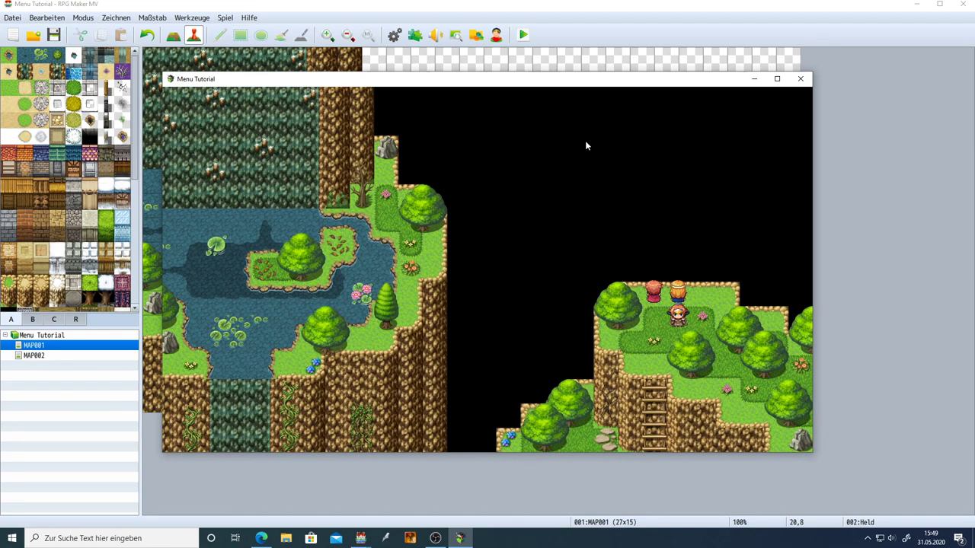
key("Escape")
key("Up")
key("Return")
key("Down")
key("Left")
key("Up")
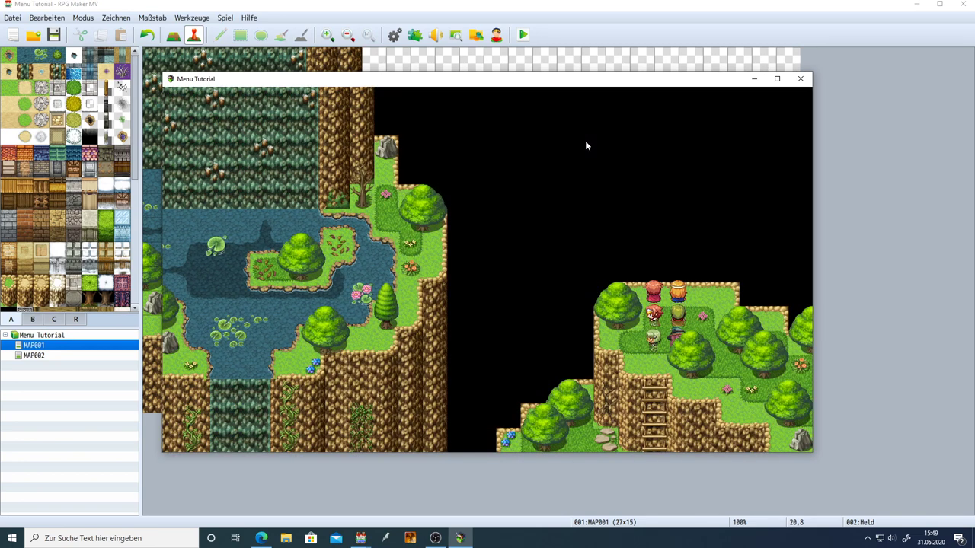
key("alt+F4")
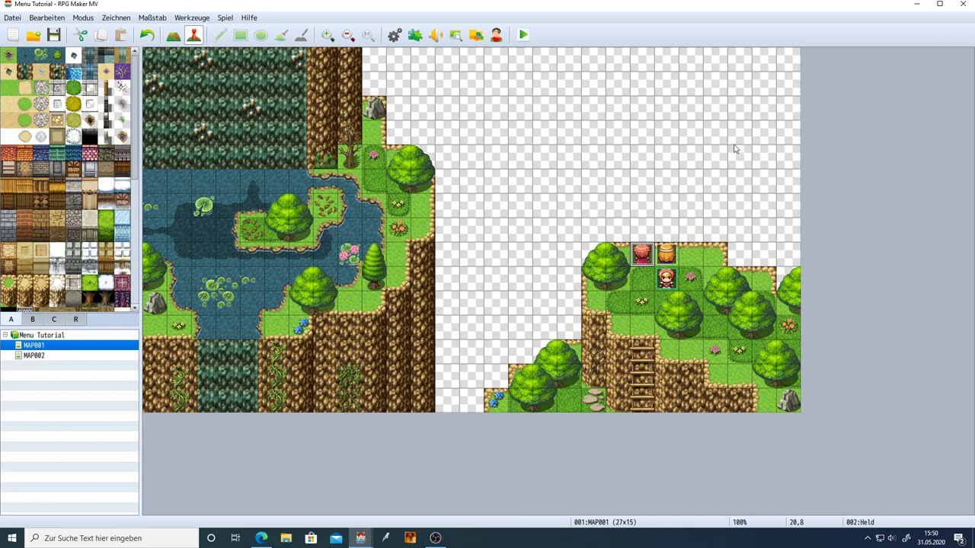
Switch to Microsoft Edge, view the Visual Studio Code download options, and return to the desktop by minimizing the open windows
left_click(943, 8)
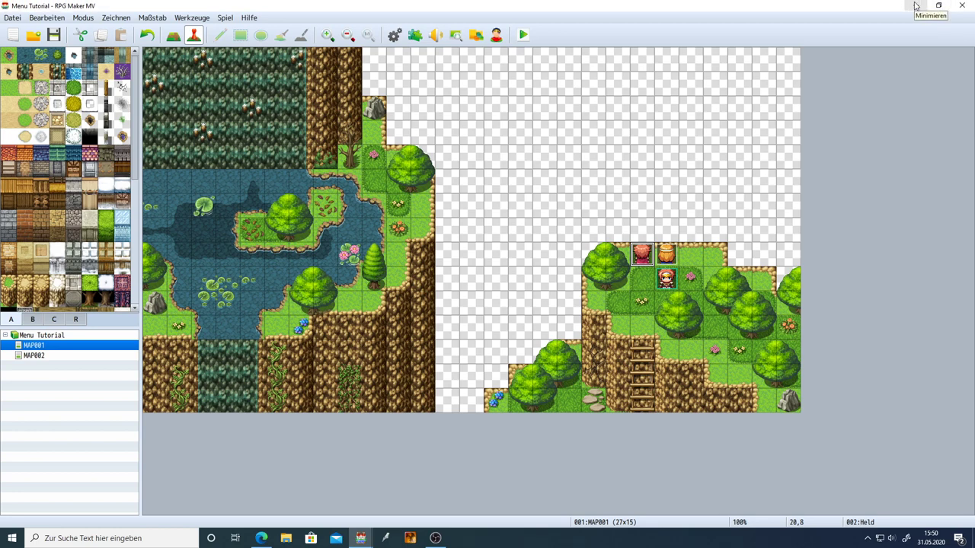
left_click(262, 538)
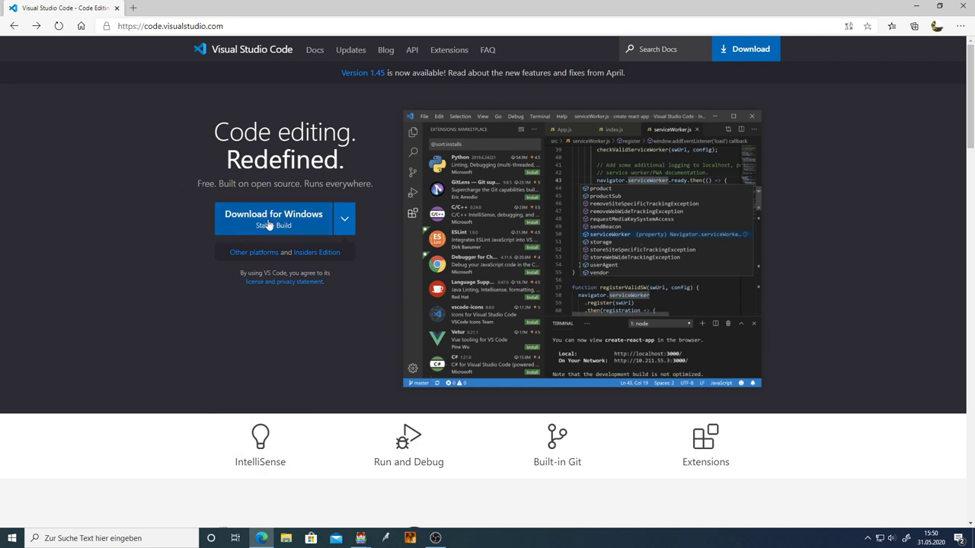
left_click(345, 221)
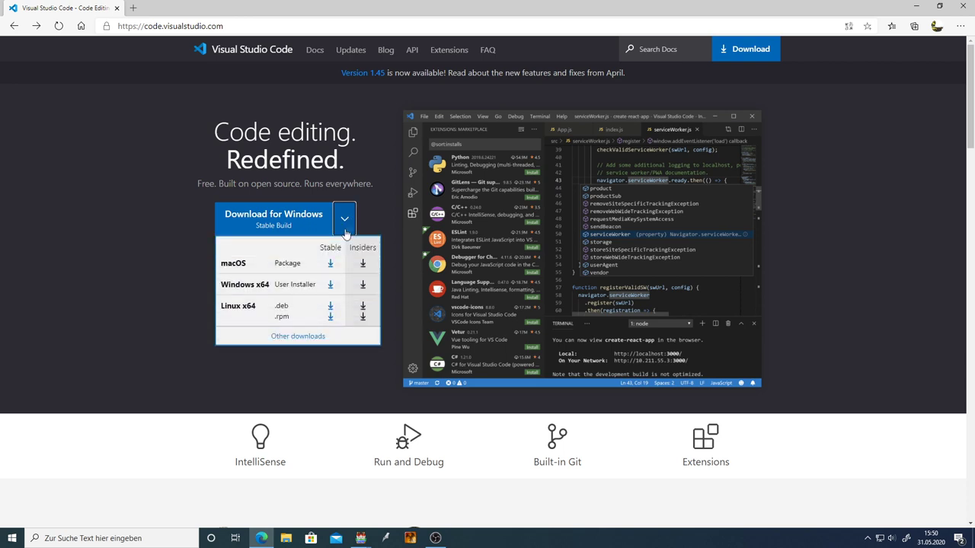
left_click(725, 52)
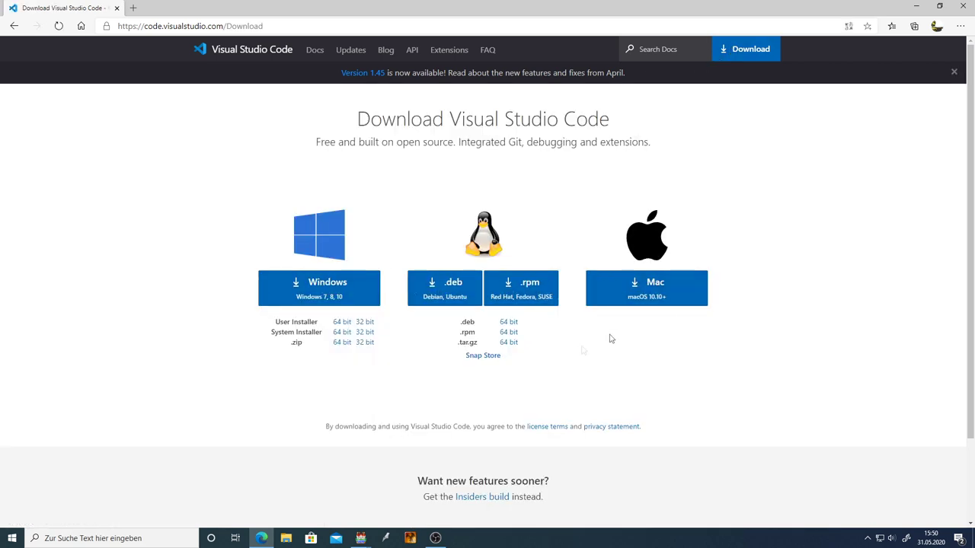
left_click(14, 26)
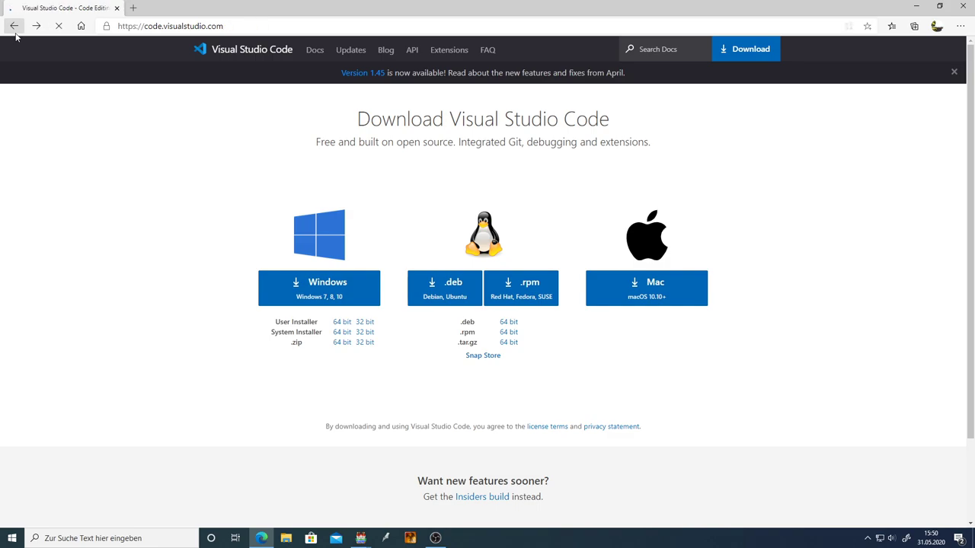
left_click(921, 6)
left_click(915, 5)
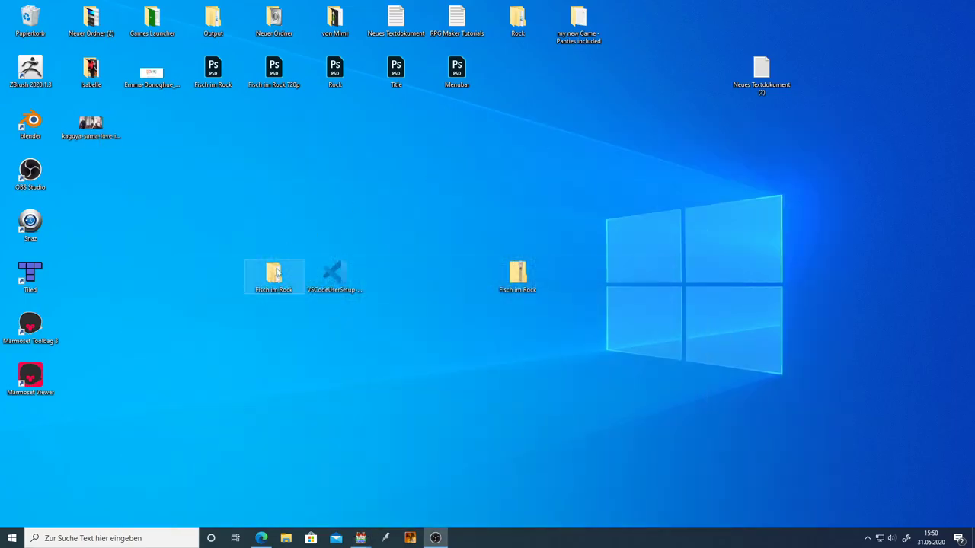
Start the Visual Studio Code installer from the desktop, accept the licence agreement, and keep the default destination and start menu folders
left_click(336, 269)
double_click(334, 275)
left_click(448, 319)
left_click(546, 350)
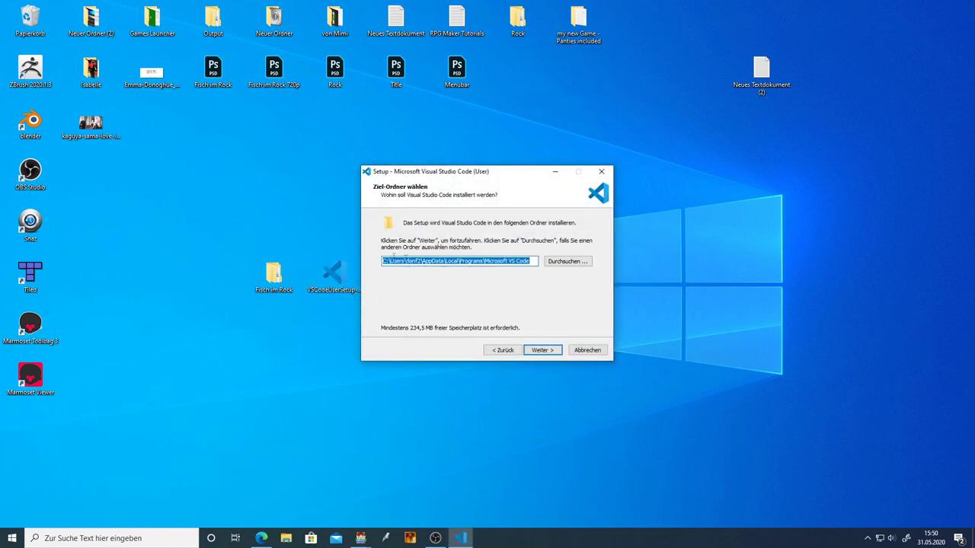
left_click(541, 351)
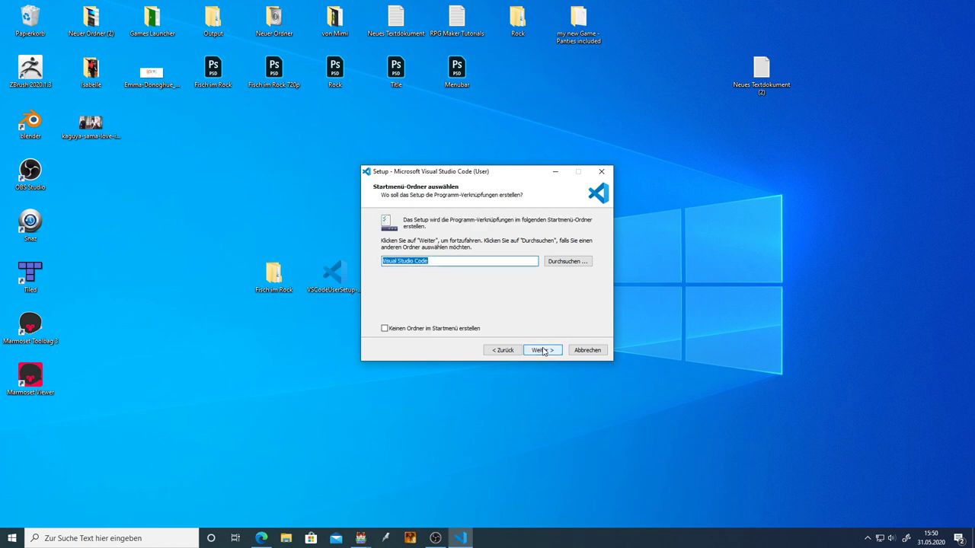
left_click(542, 350)
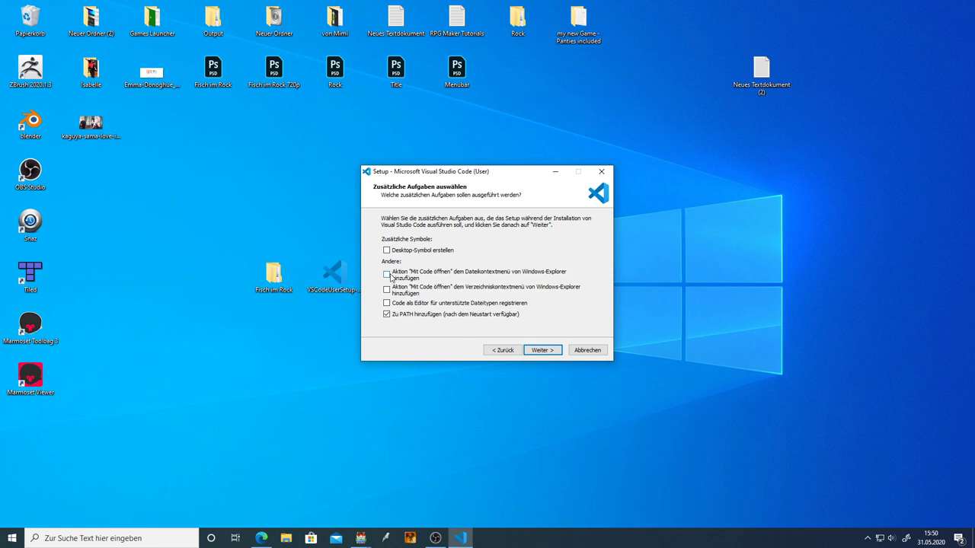
Enable both "Mit Code öffnen" context menu options, for files and directories, and install Visual Studio Code
left_click(434, 276)
left_click(549, 352)
left_click(550, 353)
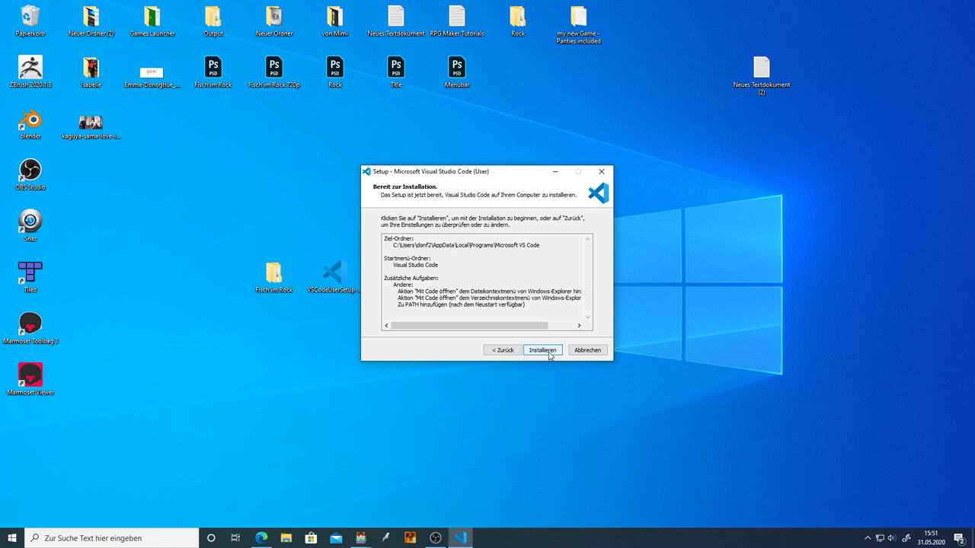
left_click(550, 352)
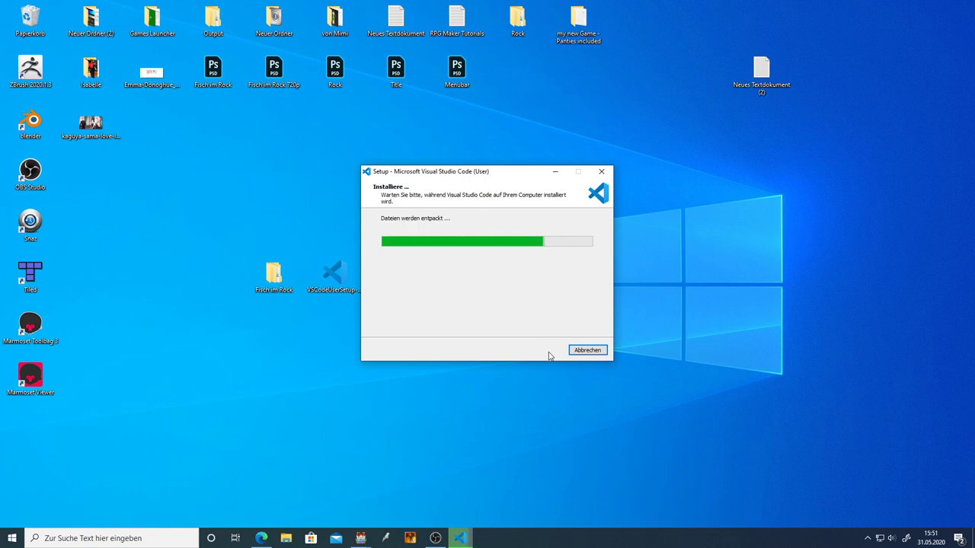
Finish the setup with the option Visual Studio Code starten turned off
left_click(548, 352)
left_click(508, 260)
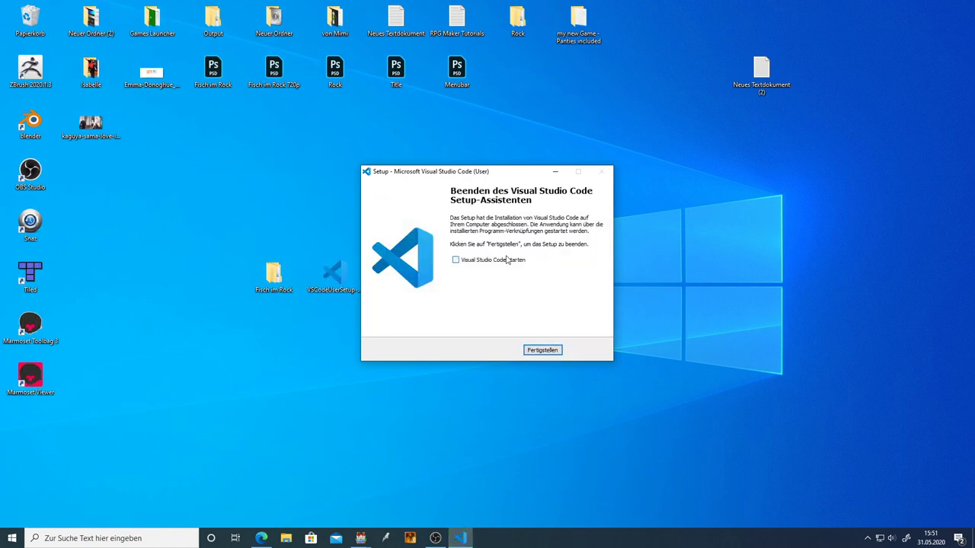
left_click(539, 351)
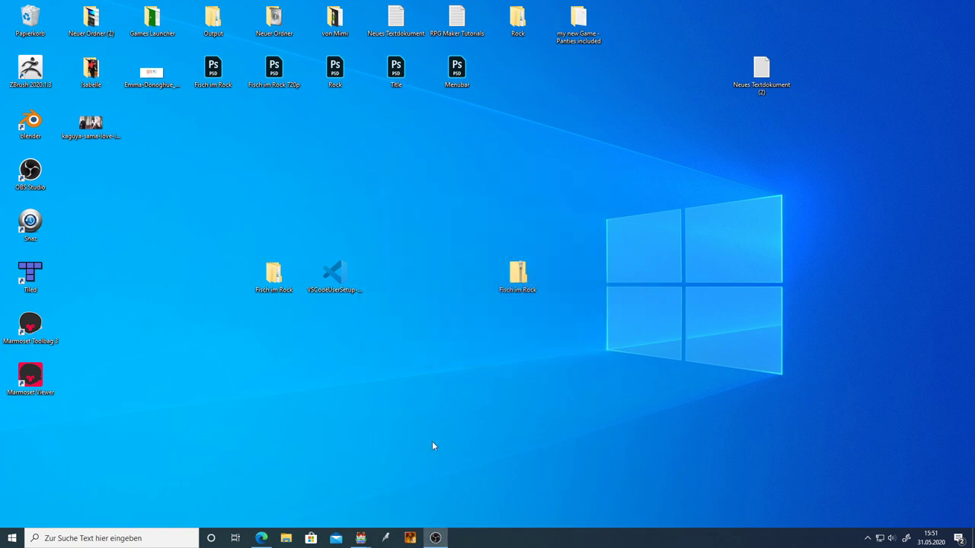
Switch to the Menu Tutorial project in RPG Maker MV, open its project folder and browse to js/plugins
mouse_move(360, 537)
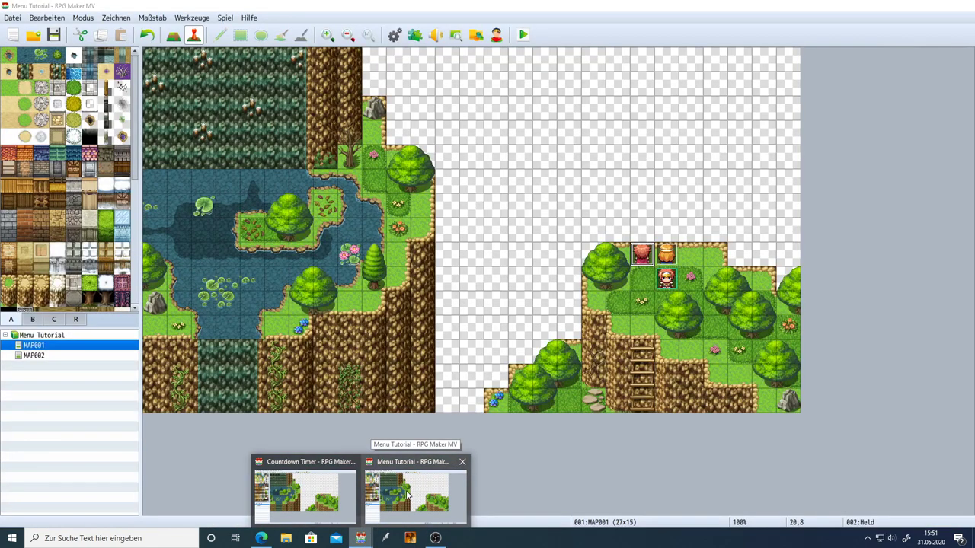
left_click(407, 497)
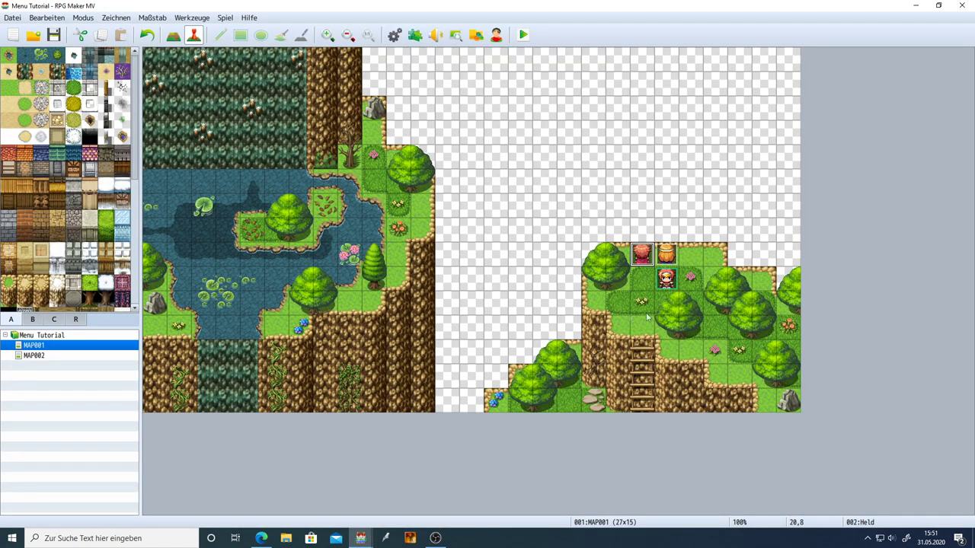
left_click(225, 18)
left_click(244, 46)
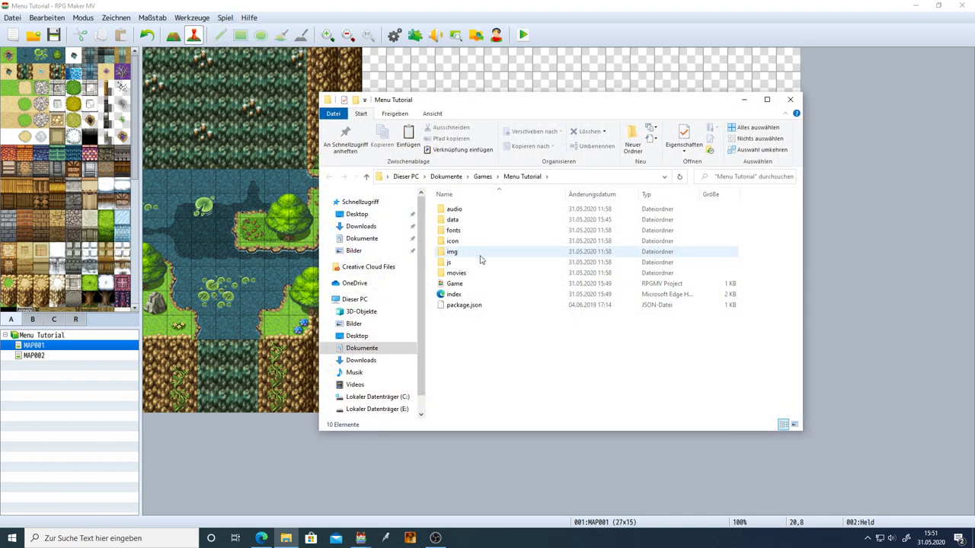
left_click(451, 263)
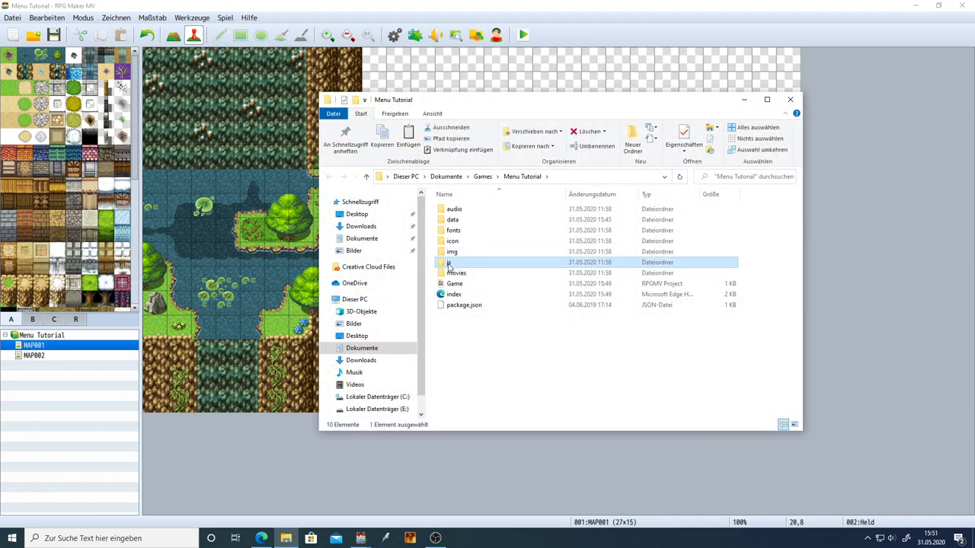
double_click(449, 264)
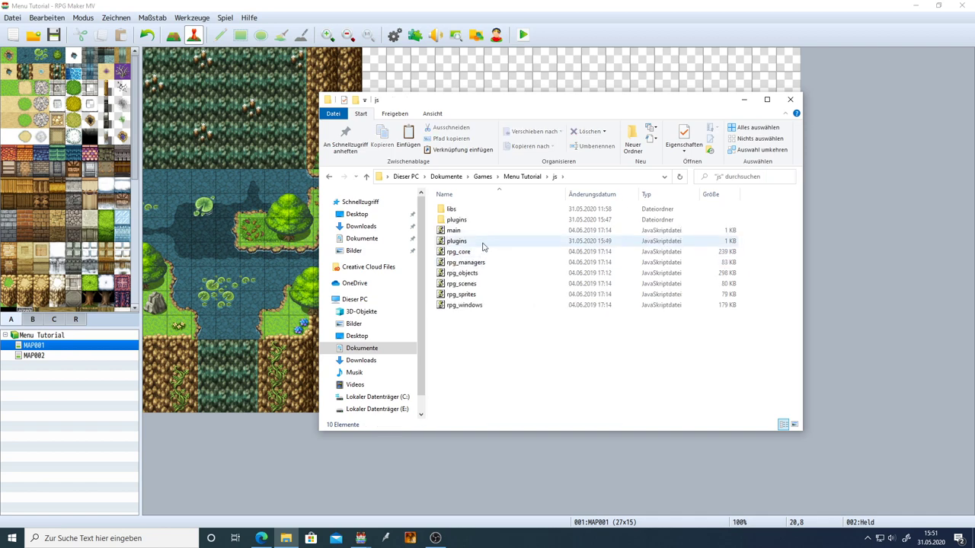
double_click(457, 219)
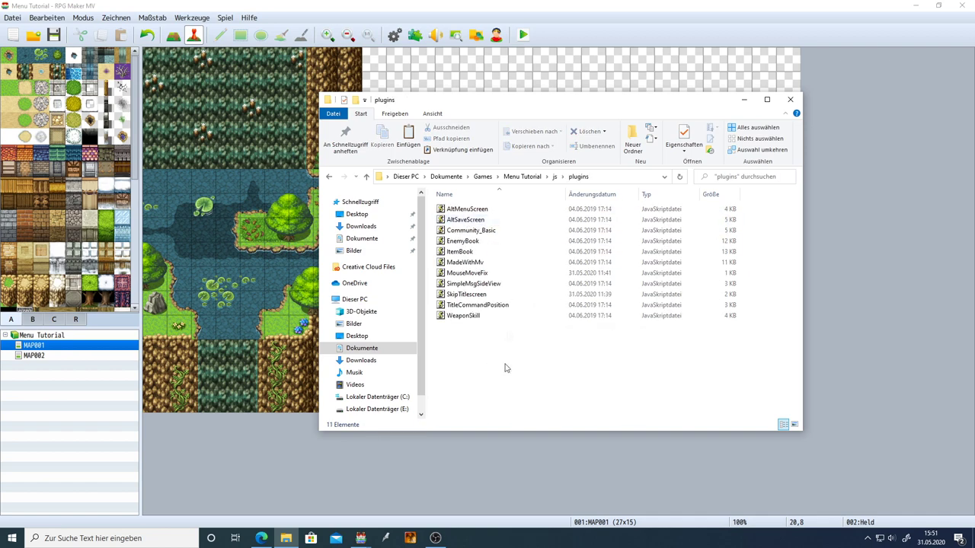
Return to the Menu Tutorial folder and open its js folder in Visual Studio Code
left_click(331, 177)
left_click(330, 177)
right_click(447, 263)
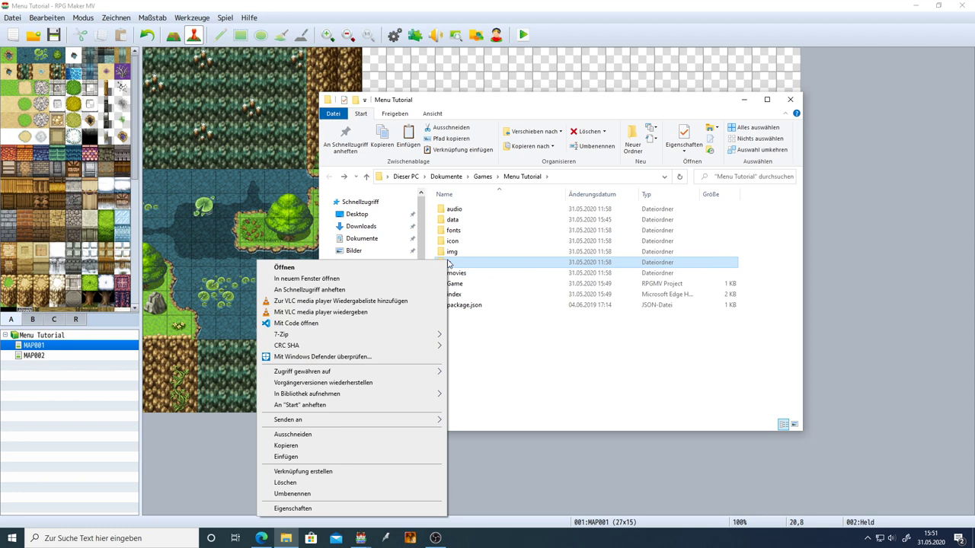
left_click(314, 324)
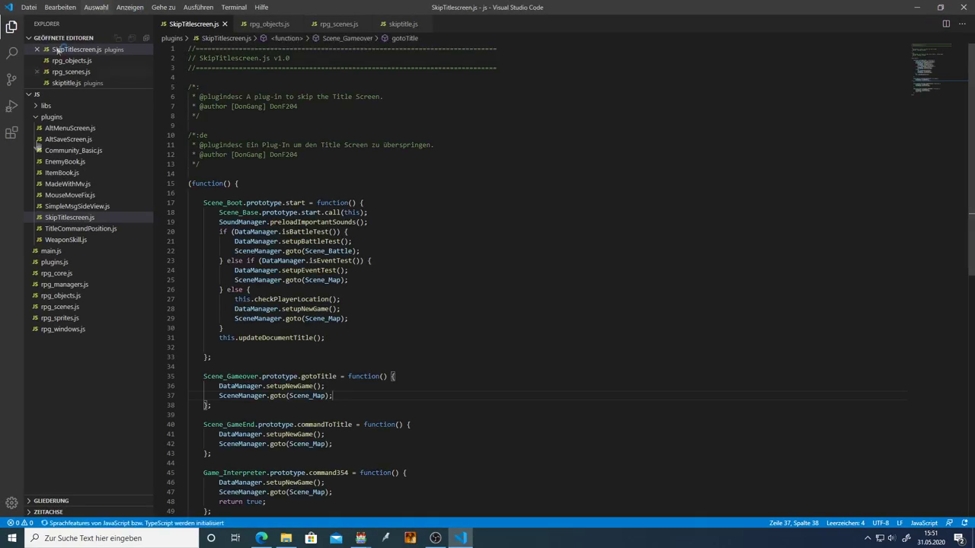
Close the open editors rpg_objects.js, rpg_scenes.js, skiptitle.js and SkipTitlescreen.js, and collapse the plugins folder
left_click(36, 118)
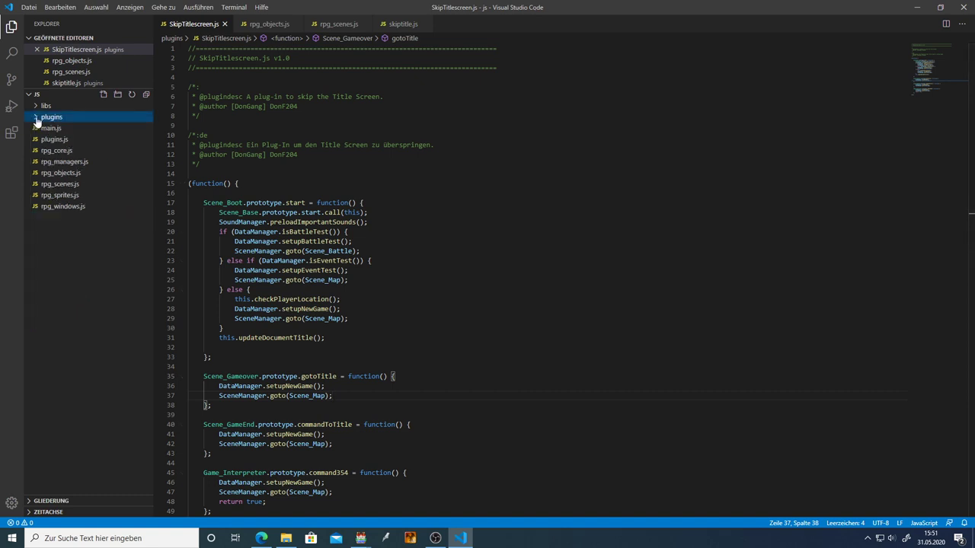
left_click(294, 23)
left_click(294, 24)
left_click(283, 24)
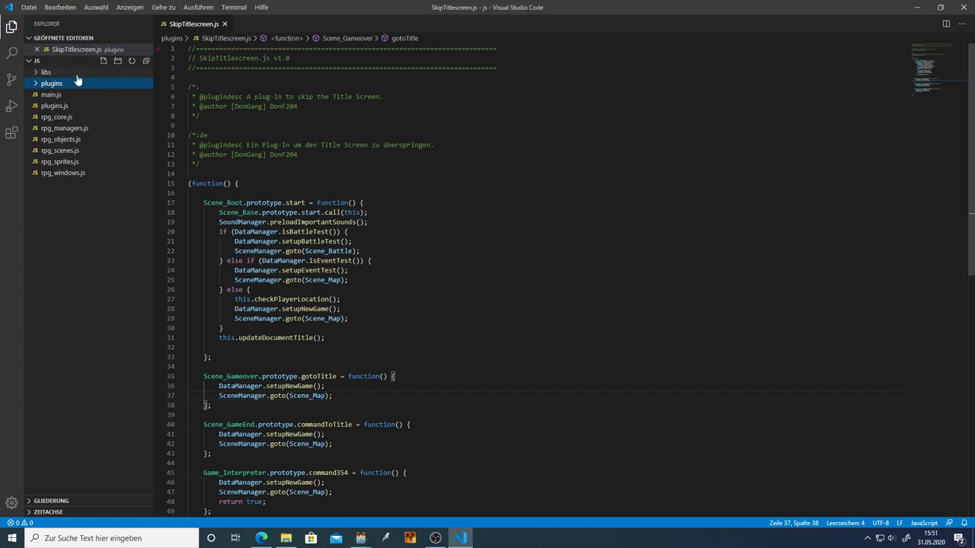
left_click(35, 85)
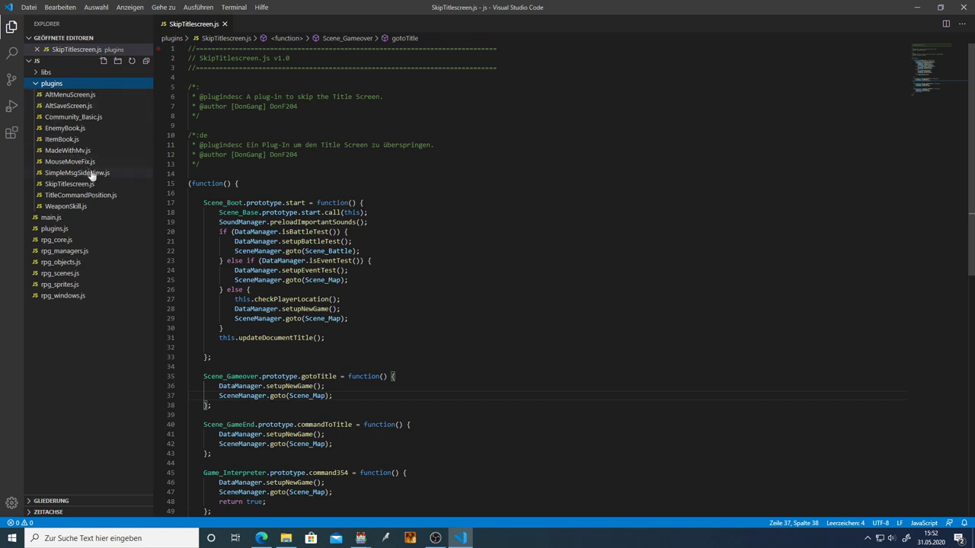
left_click(36, 84)
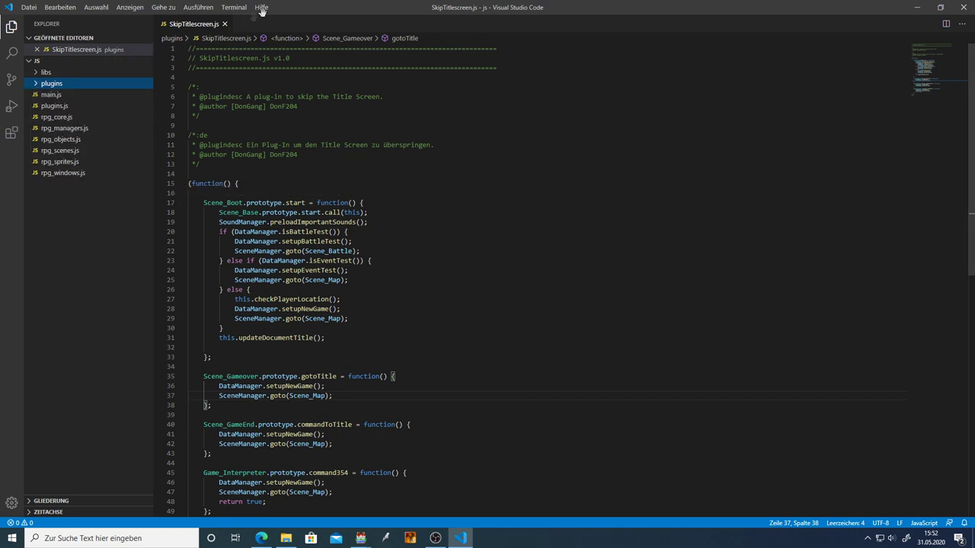
left_click(225, 25)
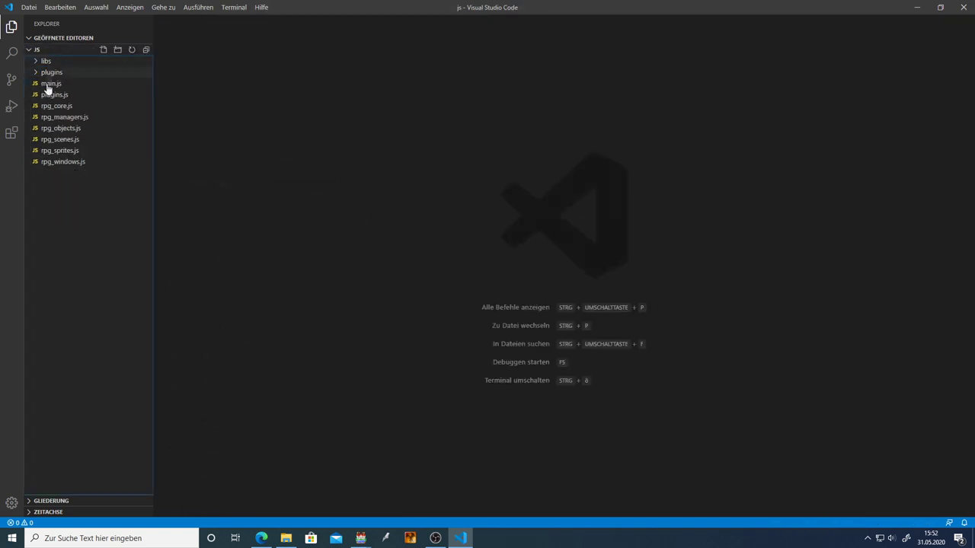
Examine the js project tree: the libs and plugins folders and the scripts main.js, plugins.js, rpg_managers.js and rpg_sprites.js
left_click(31, 42)
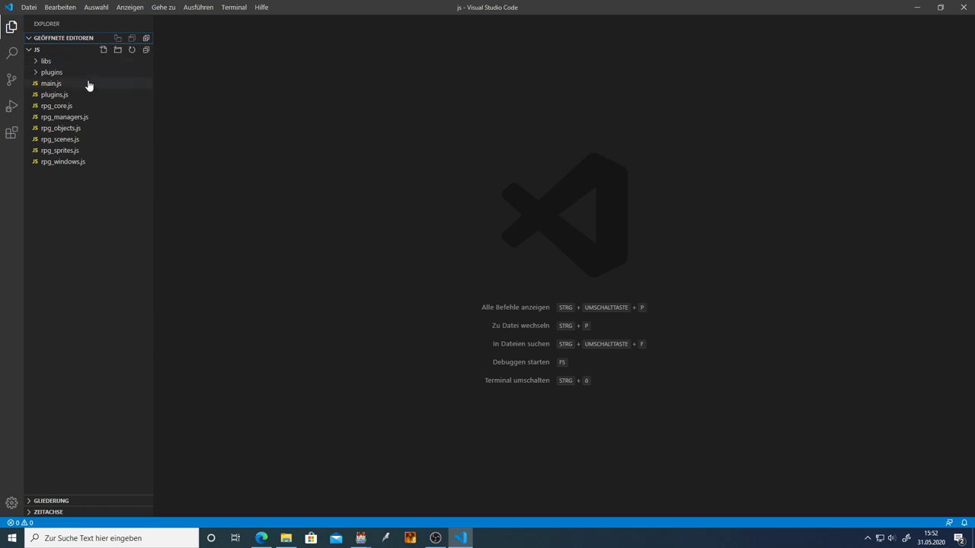
left_click(36, 61)
left_click(36, 61)
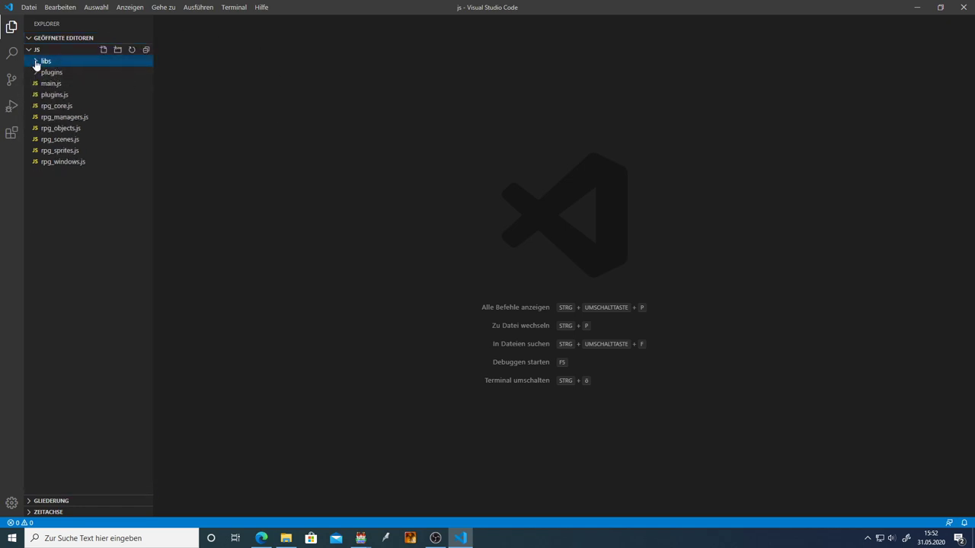
left_click(37, 72)
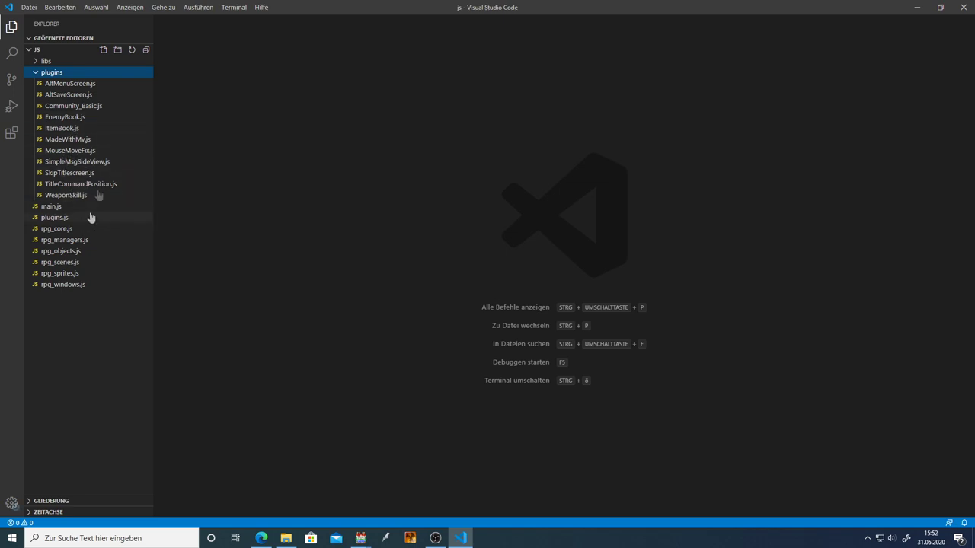
left_click(53, 206)
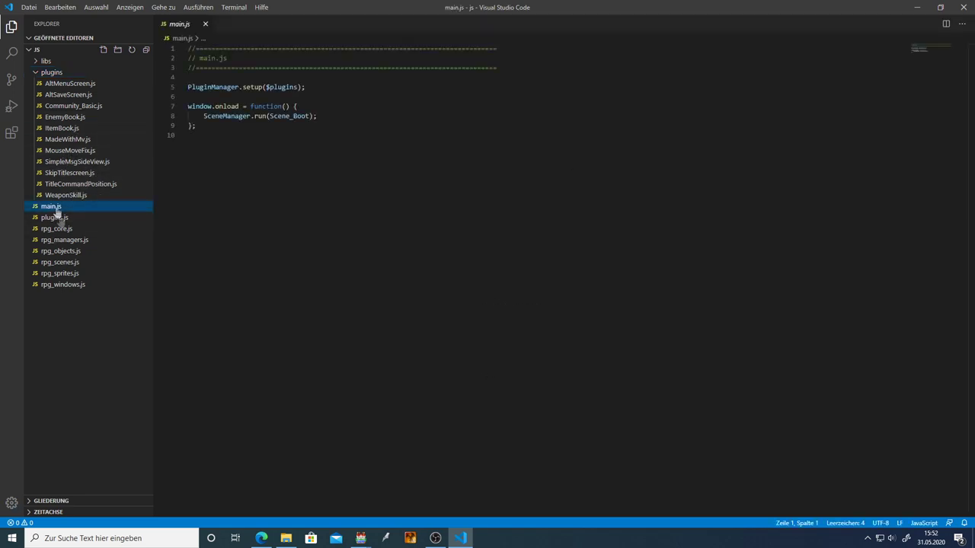
left_click(42, 84)
left_click(55, 106)
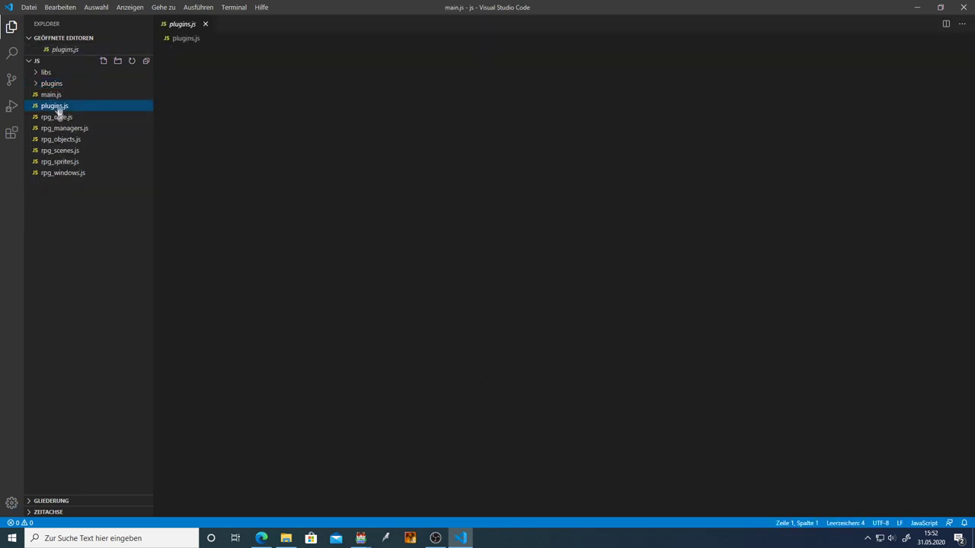
left_click(65, 128)
left_click(61, 162)
Create a new file named SkipTitle.js in the plugins folder
left_click(42, 84)
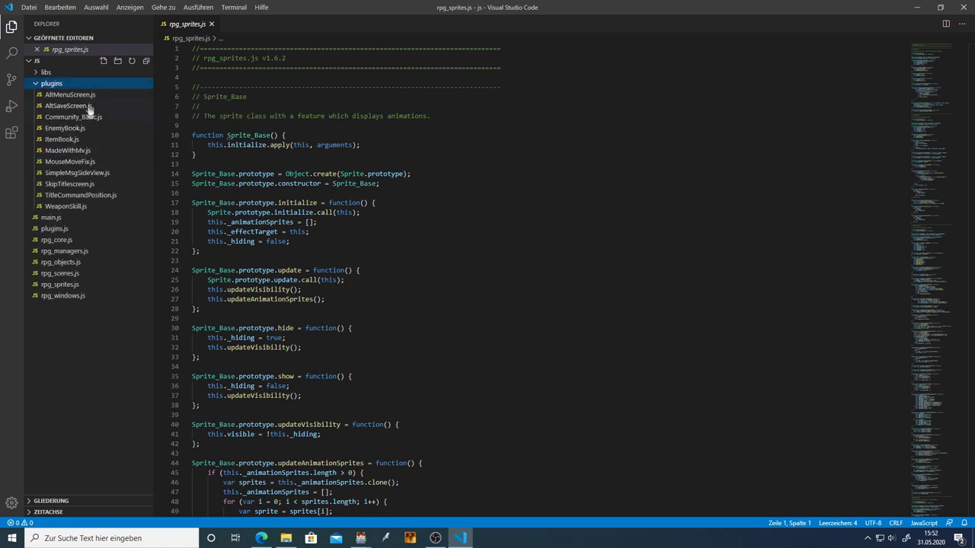
right_click(60, 85)
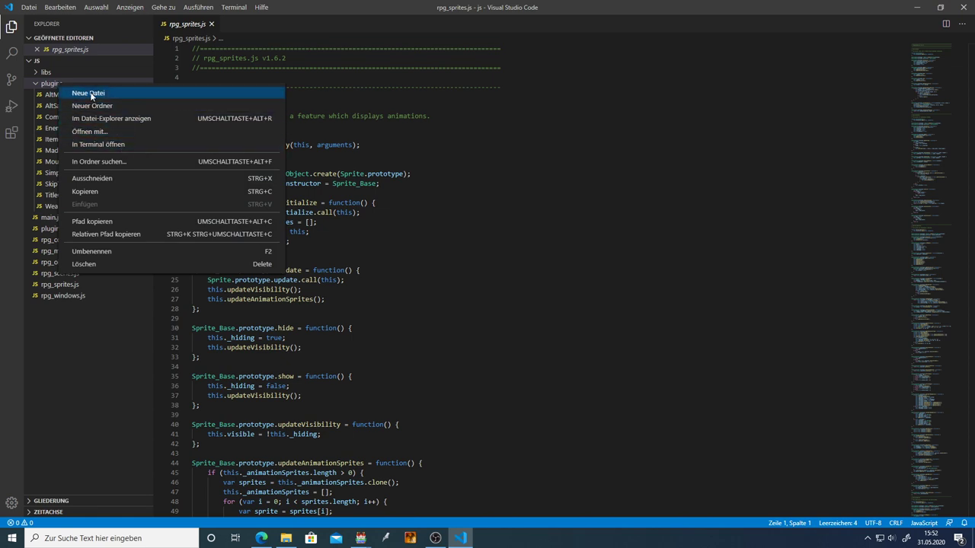
left_click(47, 83)
right_click(64, 86)
left_click(68, 92)
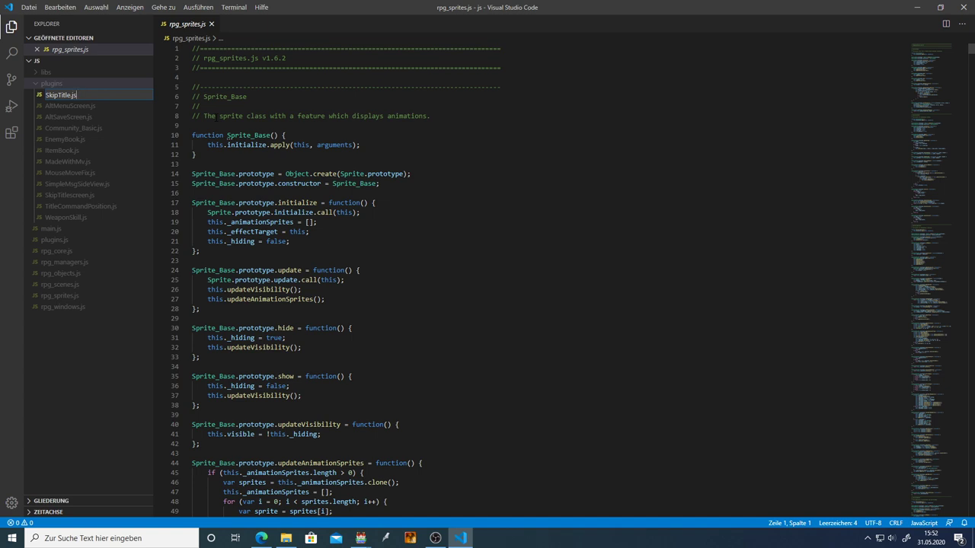
key("Return")
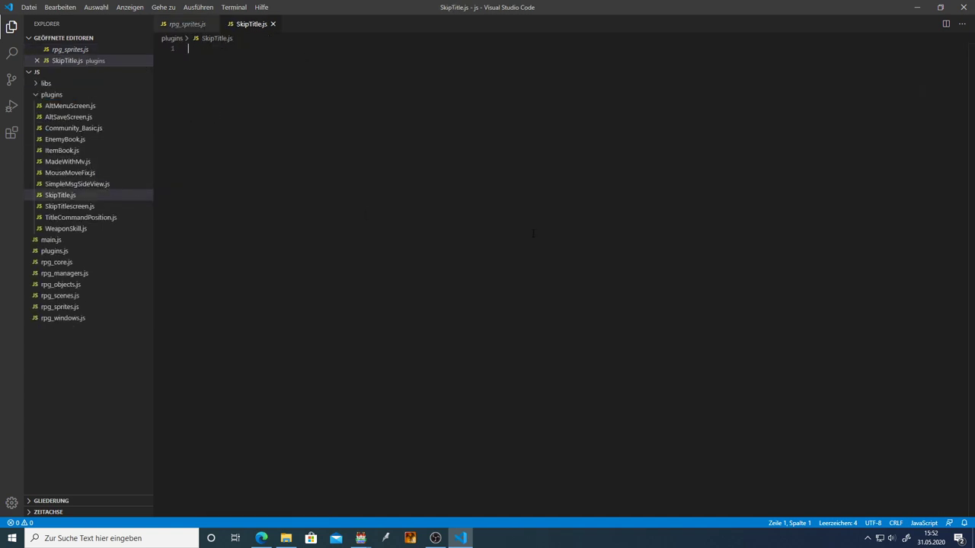
Open SkipTitlescreen.js from the plugins folder and read through its code
left_click_drag(72, 206, 72, 210)
left_click(72, 206)
scroll(419, 234, "down", 4)
scroll(419, 234, "up", 4)
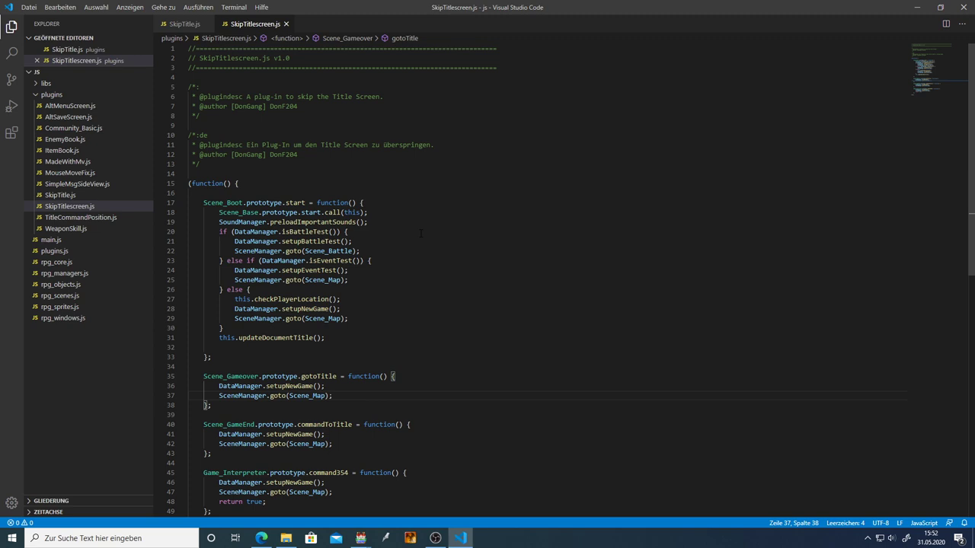
scroll(419, 234, "down", 6)
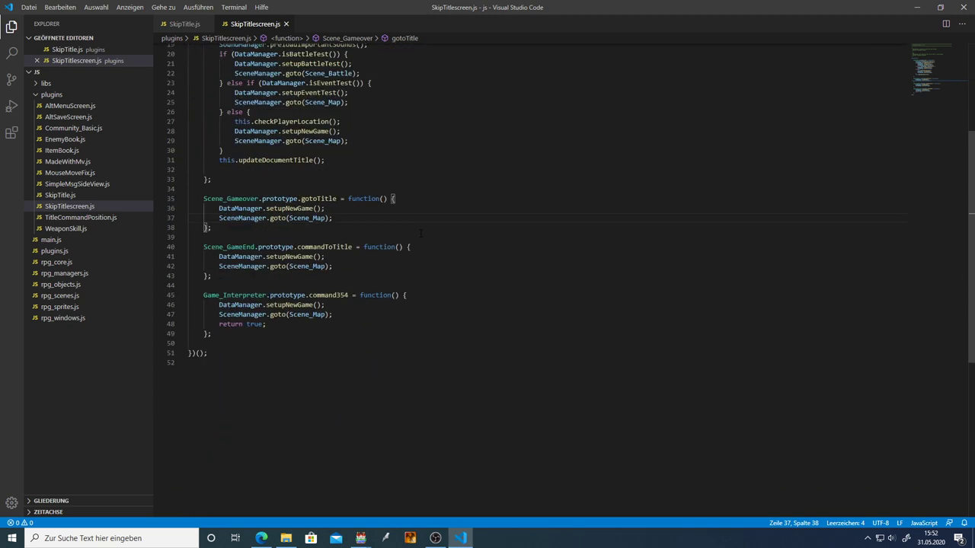